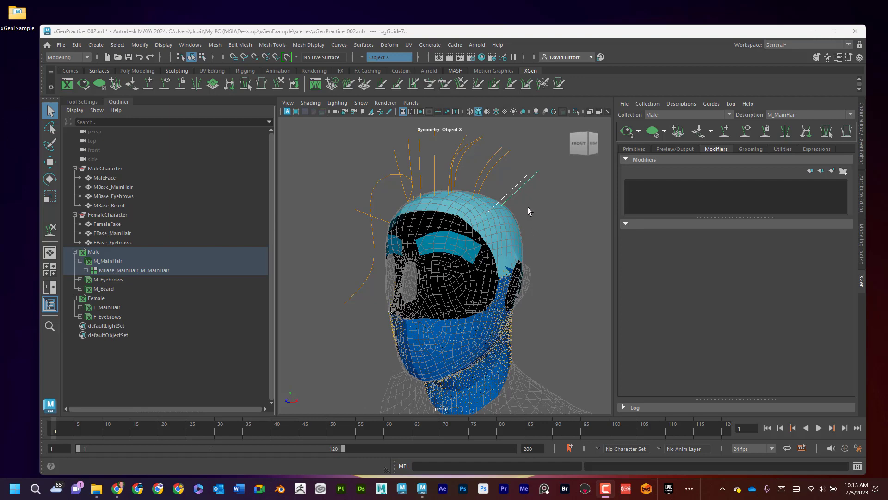
# Orbit to a frontal view, switch symmetry from Object X to Off, and select MBase_MainHair
pyautogui.keyDown('alt'); pyautogui.moveTo(529, 211); pyautogui.dragTo(456, 257); pyautogui.keyUp('alt')
pyautogui.click(507, 239)
pyautogui.keyDown('alt'); pyautogui.moveTo(457, 257); pyautogui.dragTo(497, 266, button='right'); pyautogui.keyUp('alt')
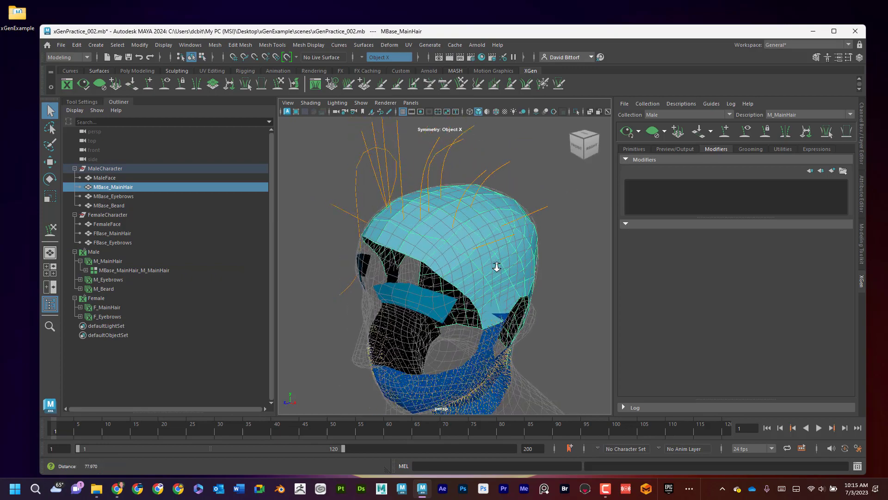
pyautogui.keyDown('alt'); pyautogui.moveTo(496, 267); pyautogui.dragTo(399, 199); pyautogui.keyUp('alt')
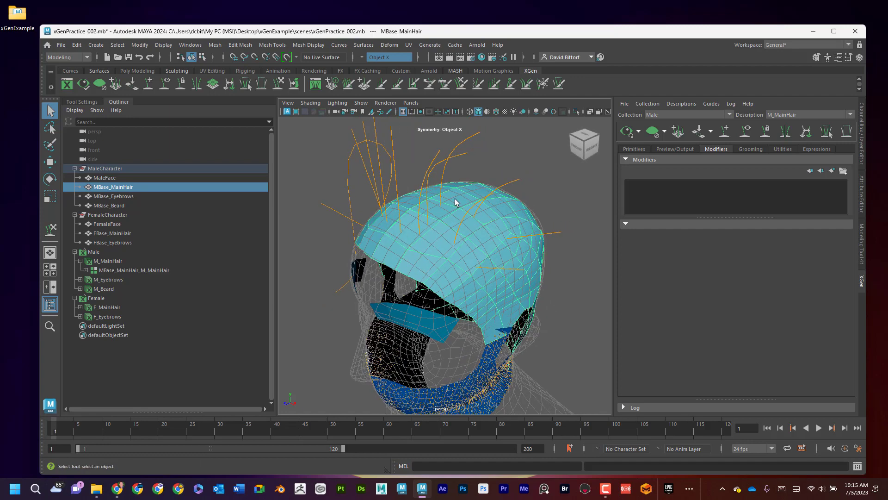
pyautogui.click(490, 154)
pyautogui.keyDown('alt'); pyautogui.moveTo(490, 155); pyautogui.dragTo(467, 234); pyautogui.keyUp('alt')
pyautogui.click(363, 57)
pyautogui.click(368, 61)
pyautogui.click(443, 234)
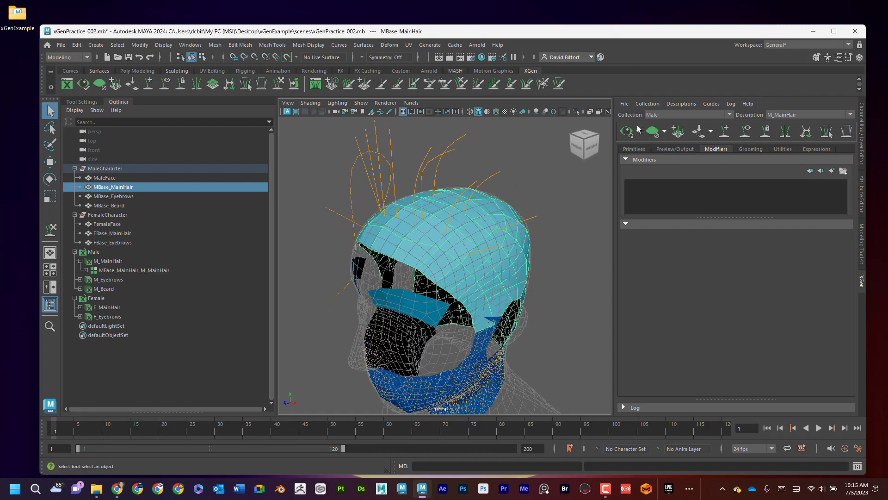
# Show the Primitives settings and generate an M_MainHair hair preview, orbiting to inspect it
pyautogui.click(633, 149)
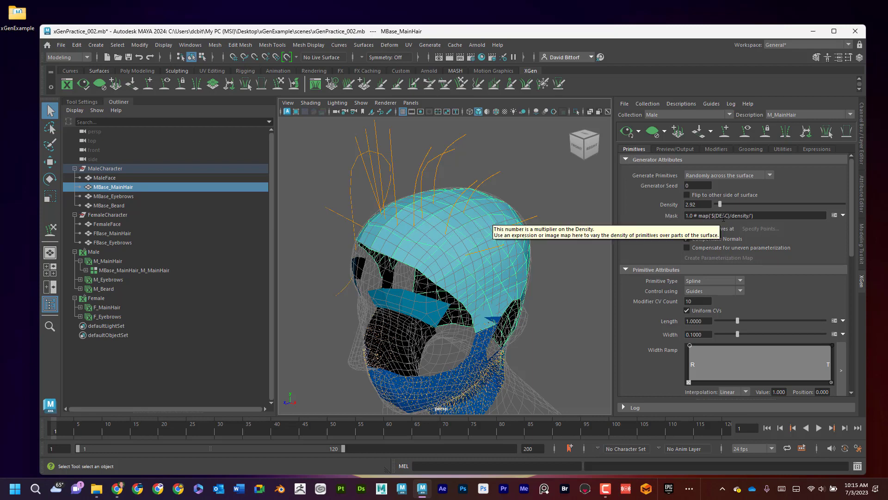
pyautogui.click(627, 131)
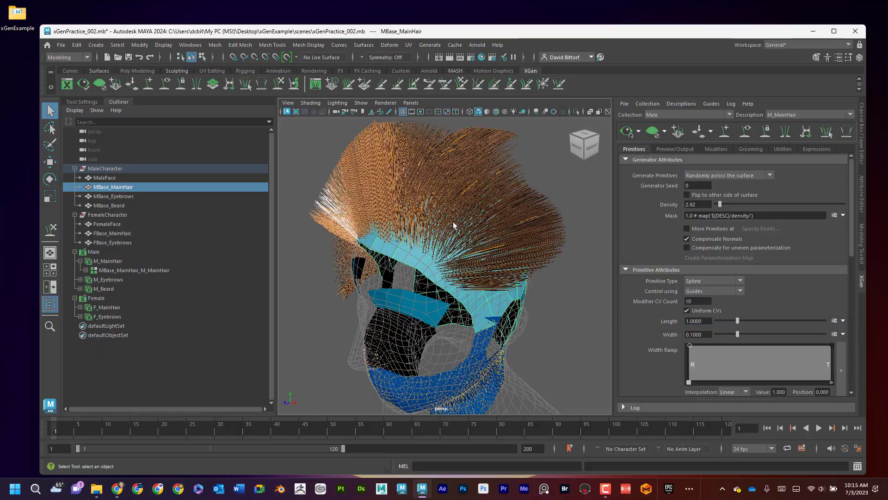
pyautogui.keyDown('alt'); pyautogui.moveTo(494, 210); pyautogui.dragTo(452, 210); pyautogui.keyUp('alt')
pyautogui.keyDown('alt'); pyautogui.moveTo(449, 262); pyautogui.dragTo(458, 184); pyautogui.keyUp('alt')
pyautogui.keyDown('alt'); pyautogui.moveTo(352, 376); pyautogui.dragTo(500, 259); pyautogui.keyUp('alt')
# Clear the M_MainHair hair preview, leaving only the guide curves
pyautogui.scroll(5, 501, 240)
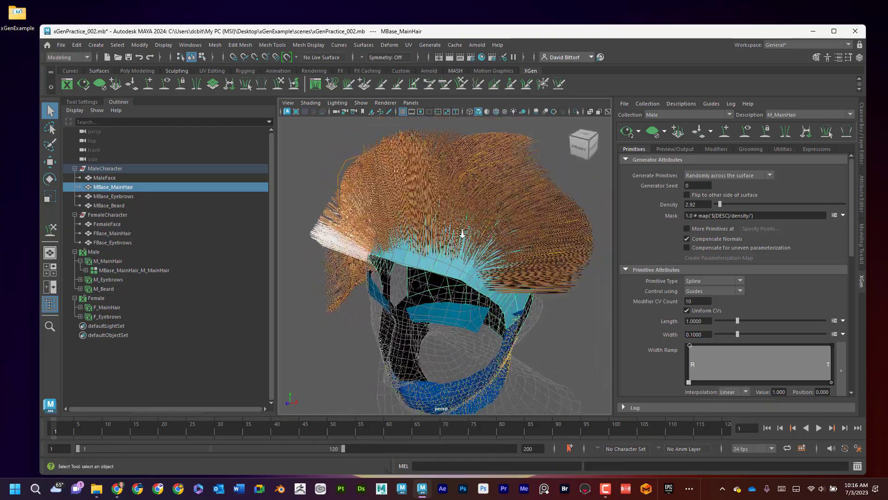
pyautogui.scroll(-3, 499, 259)
pyautogui.keyDown('alt'); pyautogui.moveTo(462, 225); pyautogui.dragTo(486, 201); pyautogui.keyUp('alt')
pyautogui.click(655, 132)
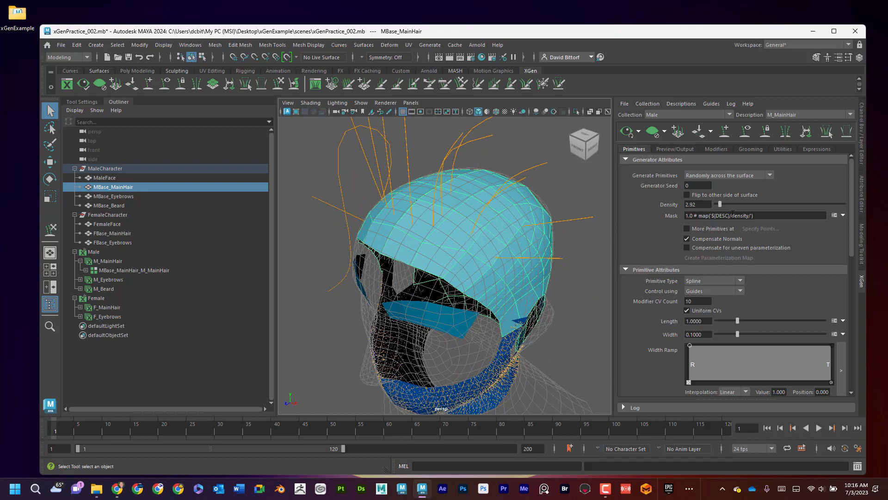
# Create a mask map named MaleMainHairMask with a Black start colour for the Mask attribute
pyautogui.click(844, 215)
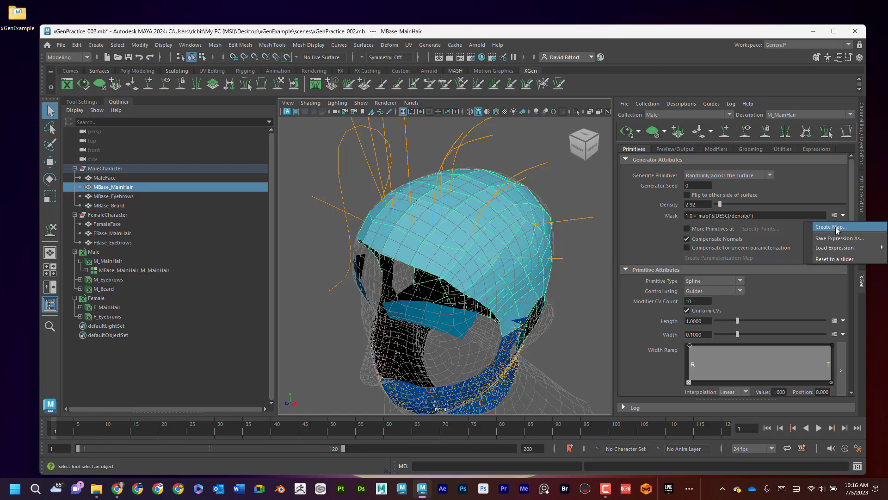
pyautogui.click(837, 228)
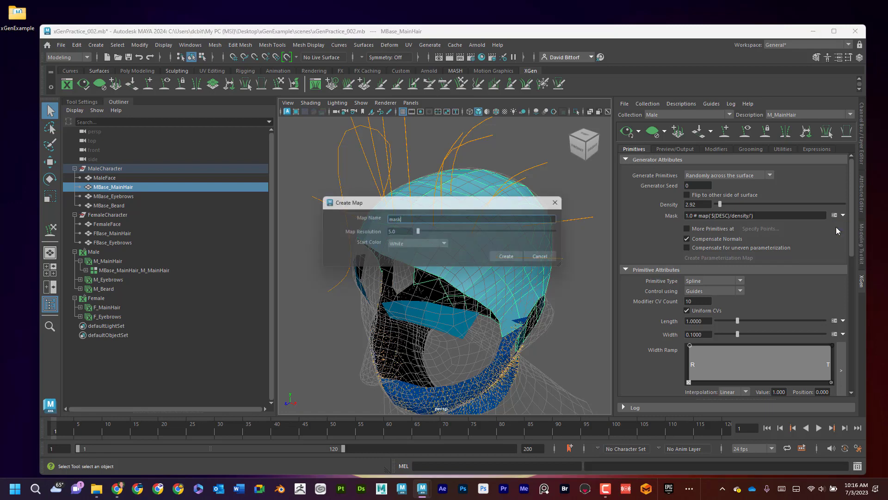
pyautogui.doubleClick(406, 219)
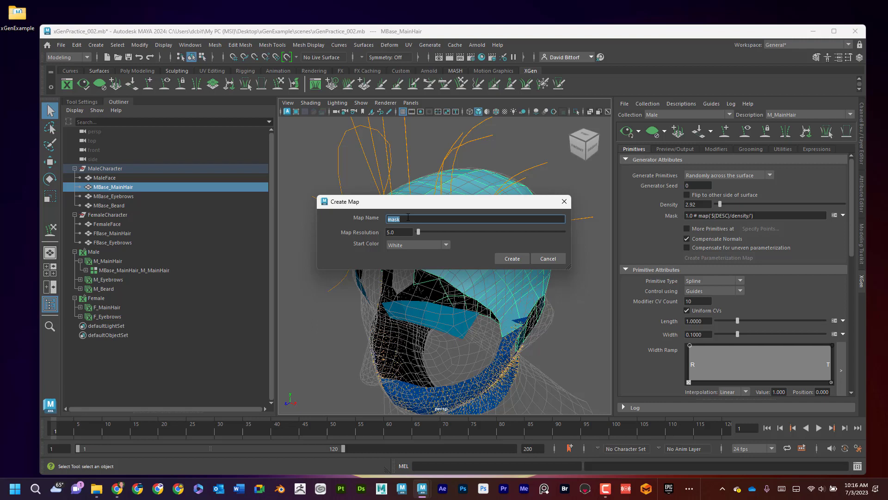
pyautogui.write('MaleMainHairM')
pyautogui.click(426, 243)
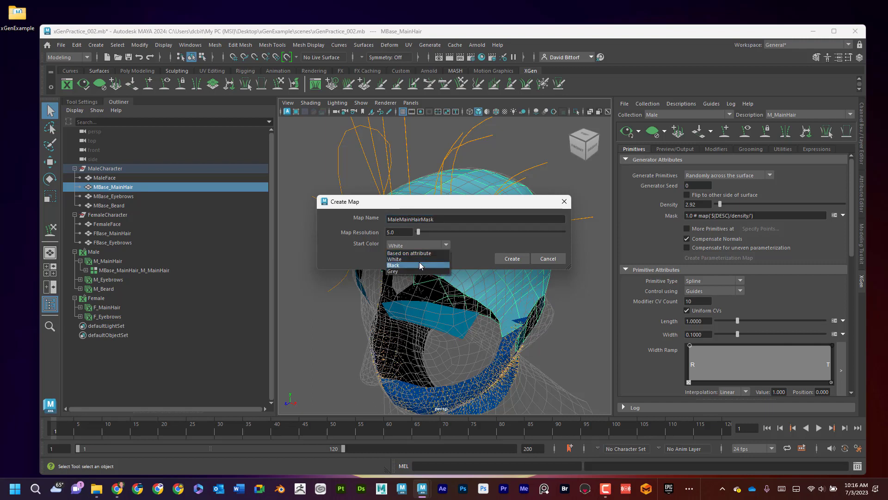
pyautogui.click(419, 262)
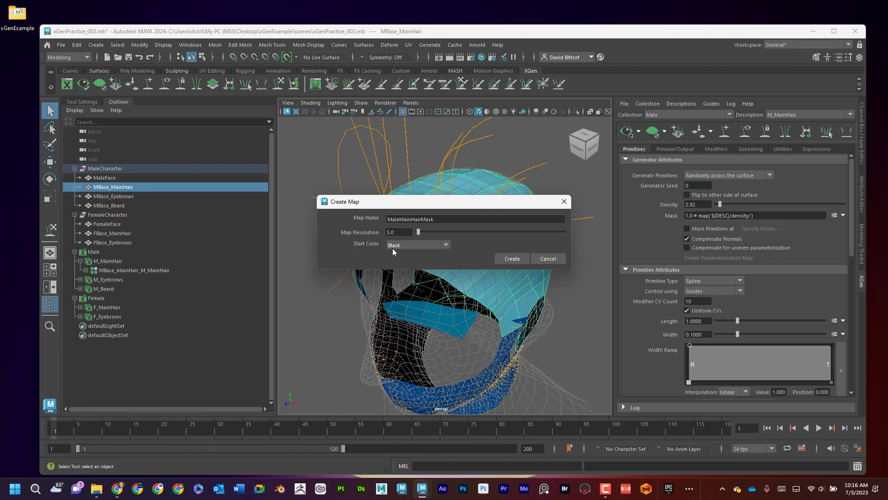
pyautogui.click(522, 259)
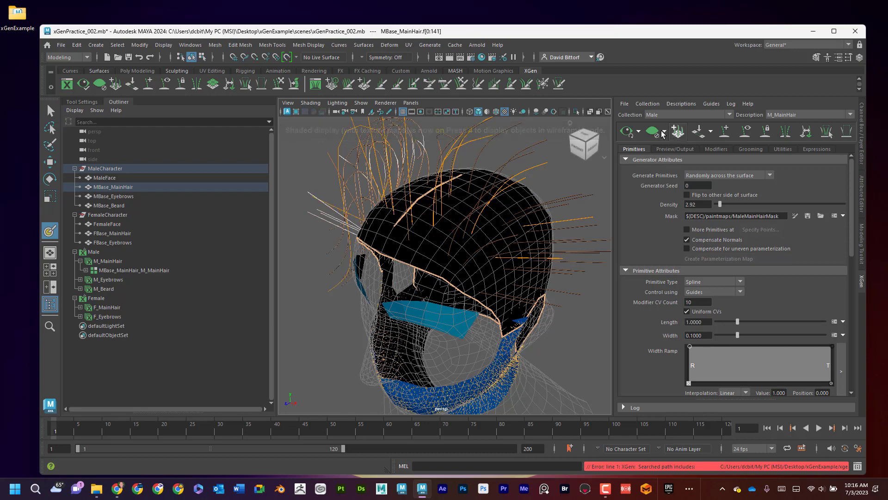
# Paint a white patch on top of the scalp using a Solid brush profile
pyautogui.click(629, 132)
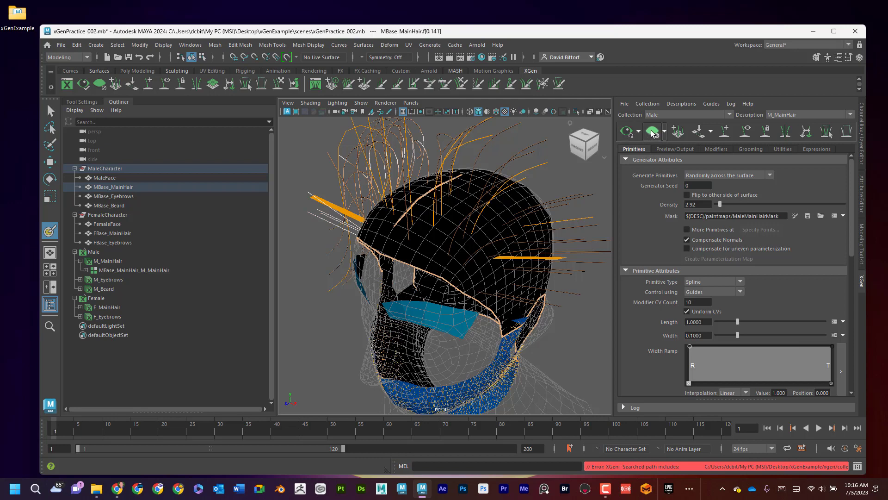
pyautogui.click(653, 133)
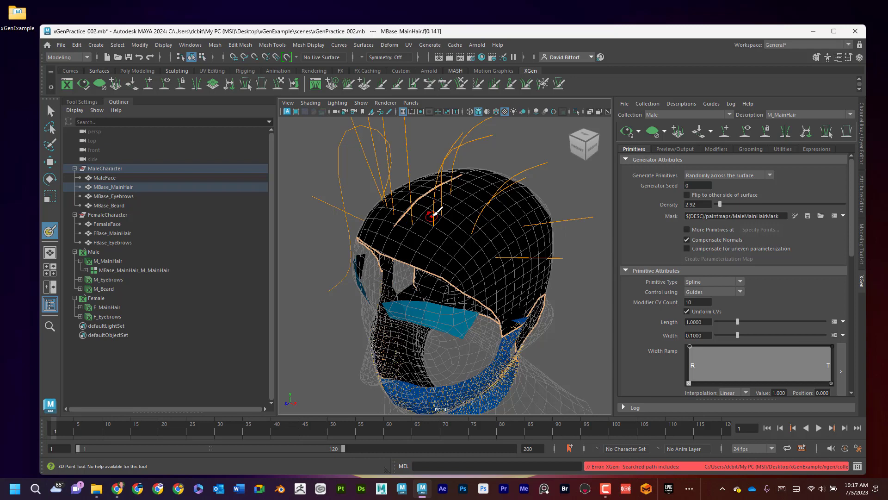
pyautogui.keyDown('alt'); pyautogui.moveTo(433, 211); pyautogui.dragTo(455, 229); pyautogui.keyUp('alt')
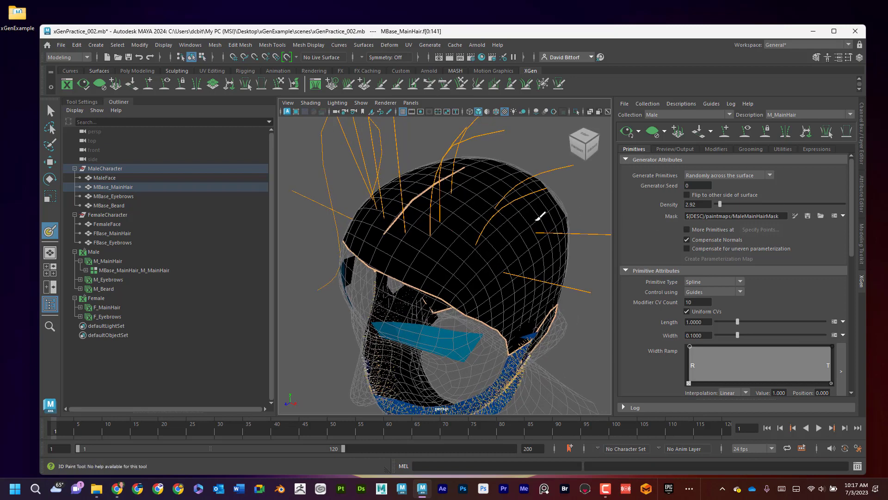
pyautogui.doubleClick(50, 232)
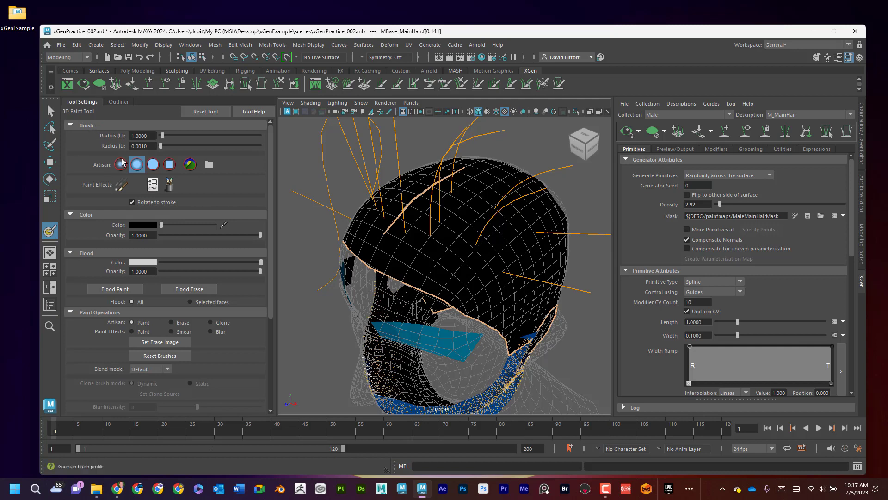
pyautogui.click(152, 166)
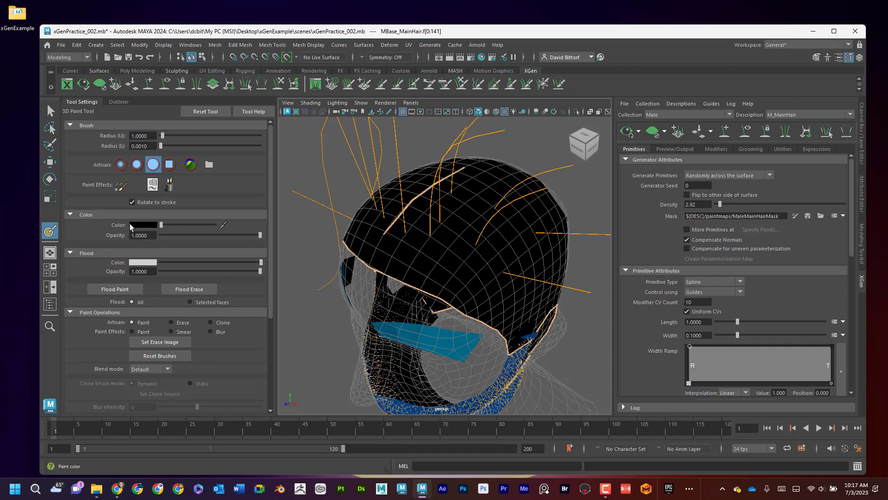
pyautogui.moveTo(162, 227); pyautogui.dragTo(216, 227)
pyautogui.moveTo(403, 228)
pyautogui.mouseDown()
pyautogui.moveTo(481, 240)
pyautogui.moveTo(460, 240)
pyautogui.moveTo(432, 221)
pyautogui.moveTo(495, 231)
pyautogui.moveTo(448, 233)
pyautogui.moveTo(493, 242)
pyautogui.moveTo(447, 222)
pyautogui.mouseUp()
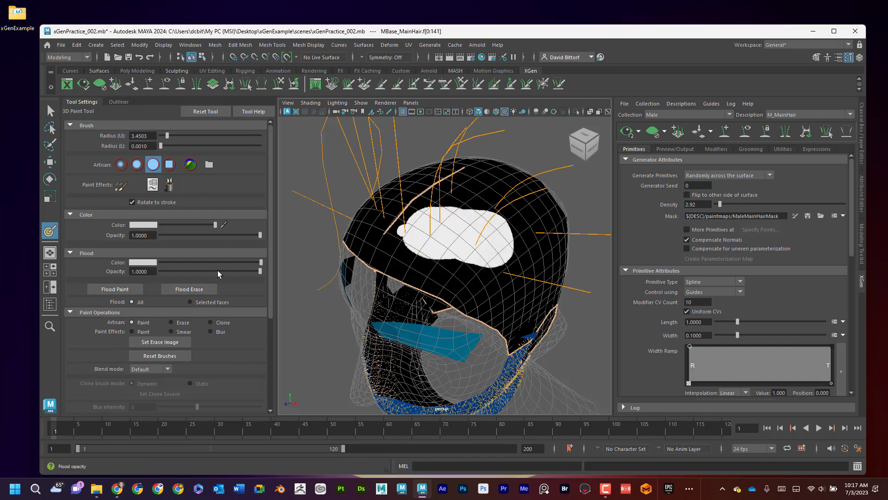
# Enable stroke Reflection and enlarge the white mask, mirrored on both sides
pyautogui.scroll(-3, 218, 270)
pyautogui.scroll(3, 221, 265)
pyautogui.scroll(-5, 179, 195)
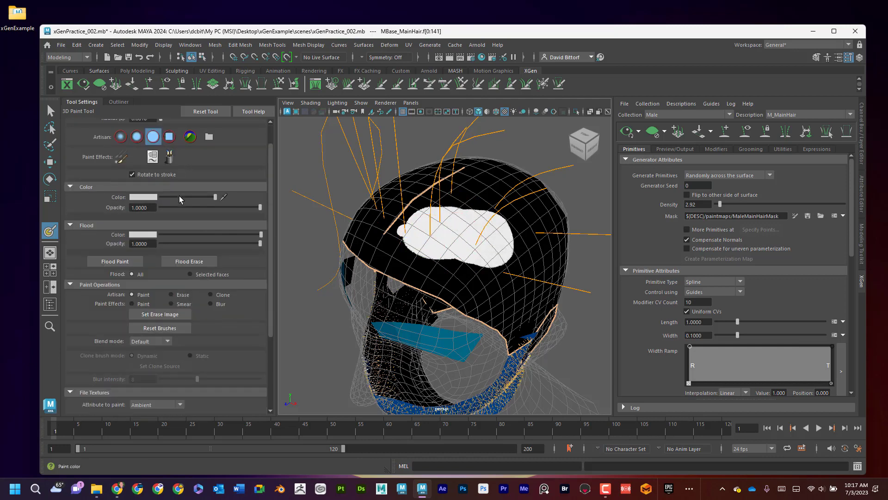
pyautogui.click(87, 388)
pyautogui.scroll(-3, 139, 347)
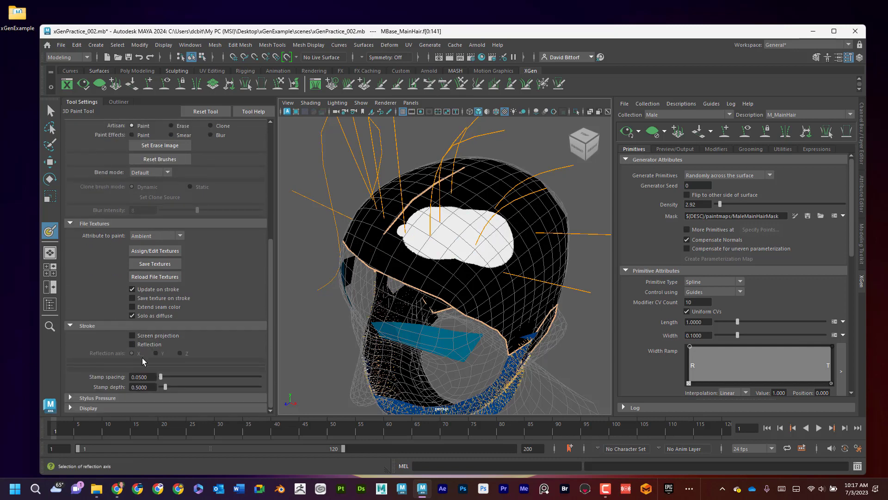
pyautogui.moveTo(483, 204)
pyautogui.mouseDown()
pyautogui.moveTo(443, 242)
pyautogui.moveTo(417, 227)
pyautogui.moveTo(448, 240)
pyautogui.moveTo(473, 233)
pyautogui.moveTo(454, 222)
pyautogui.moveTo(429, 225)
pyautogui.moveTo(461, 233)
pyautogui.moveTo(483, 221)
pyautogui.moveTo(399, 237)
pyautogui.moveTo(482, 237)
pyautogui.mouseUp()
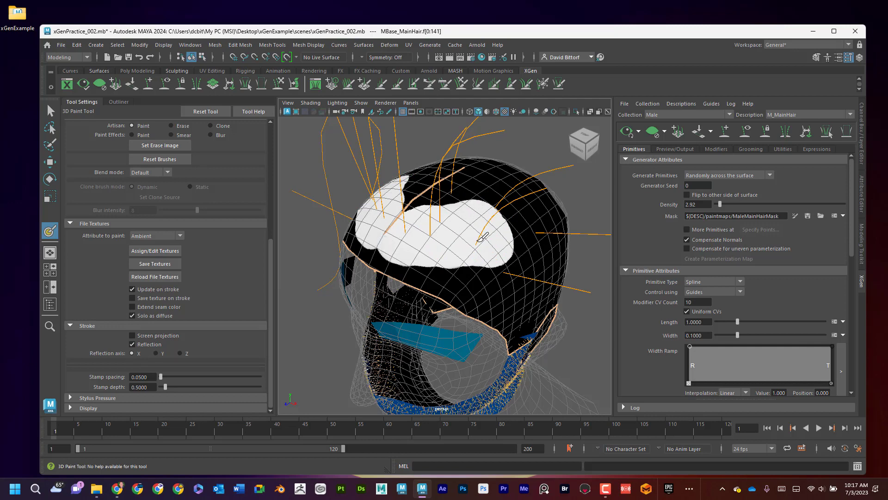
# Clear the preview, bake MaleMainHairMask to disk, and inspect the masked hair from behind
pyautogui.click(628, 134)
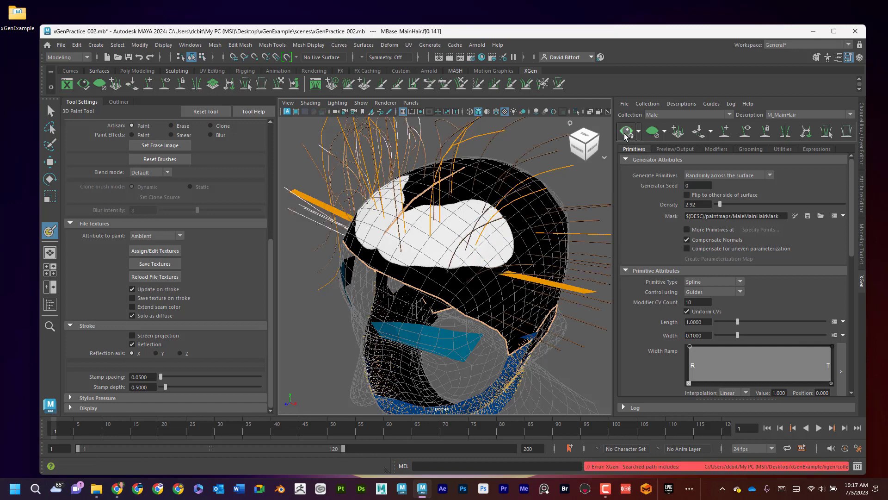
pyautogui.click(653, 133)
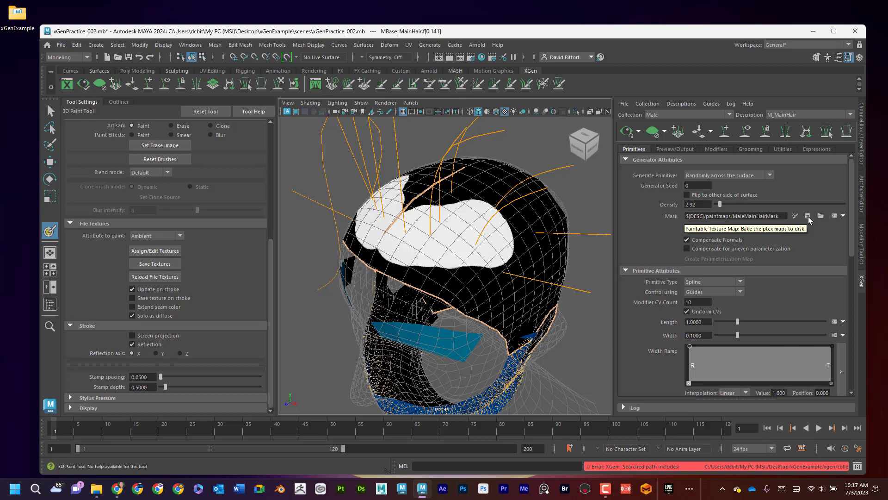
pyautogui.click(808, 218)
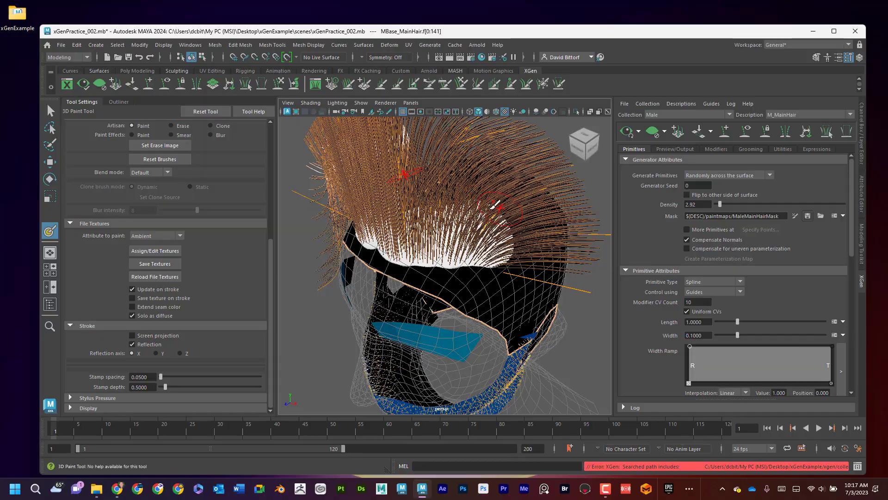
pyautogui.keyDown('alt'); pyautogui.moveTo(495, 204); pyautogui.dragTo(523, 234); pyautogui.keyUp('alt')
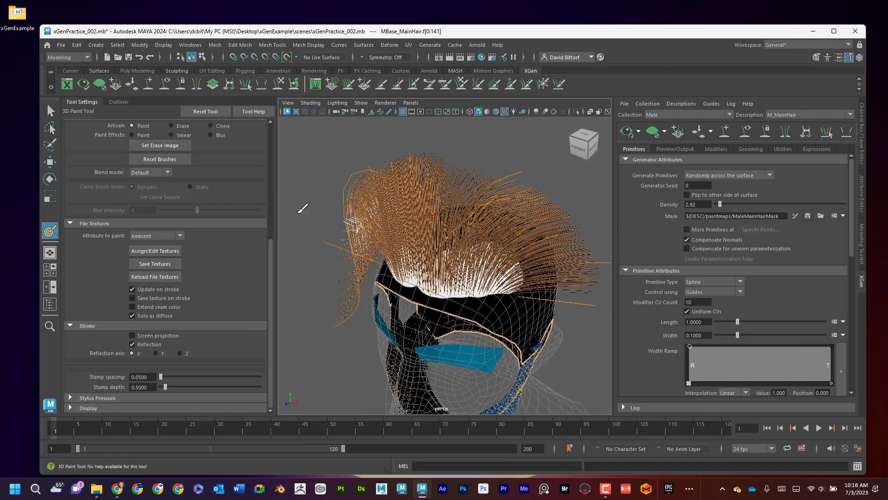
pyautogui.scroll(5, 175, 207)
pyautogui.scroll(3, 175, 207)
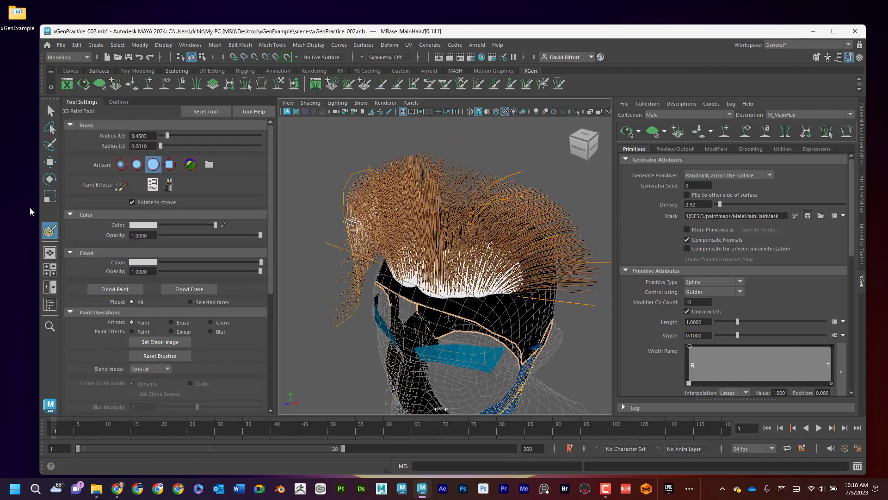
pyautogui.scroll(-6, 138, 188)
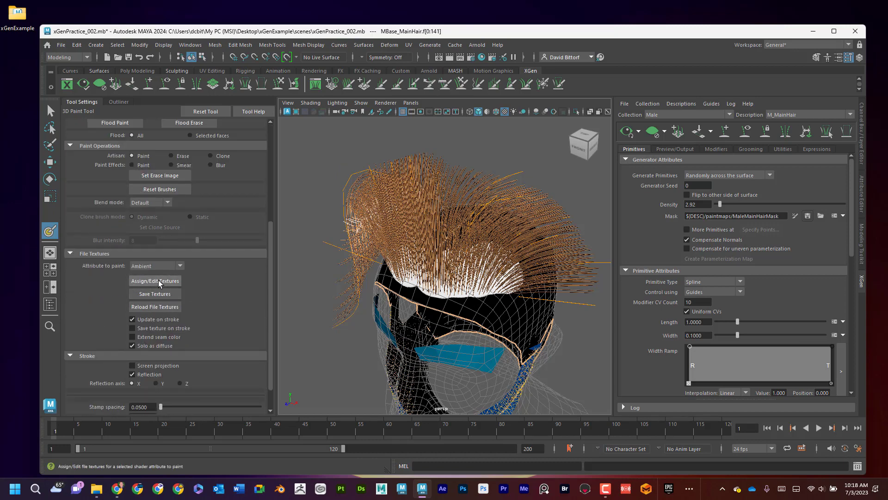
# Reassign the mask paint texture with Size X and Y at 2048
pyautogui.click(159, 282)
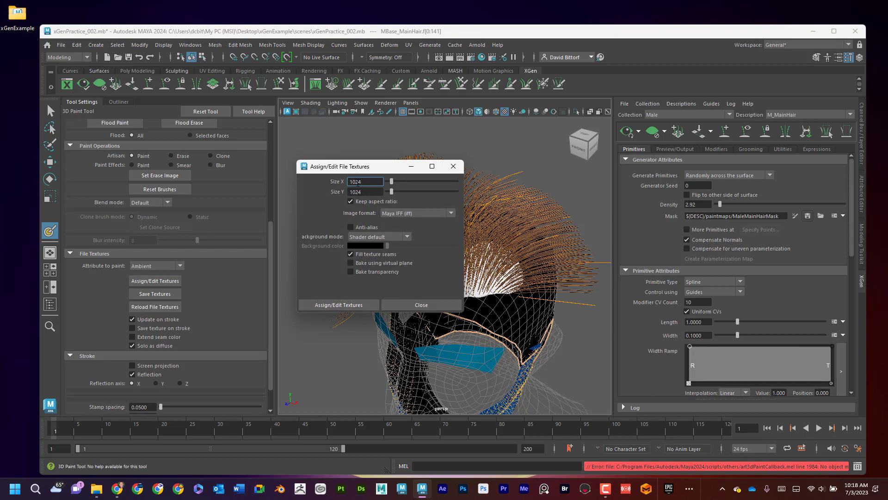
pyautogui.moveTo(376, 172); pyautogui.dragTo(359, 199)
pyautogui.write('2048')
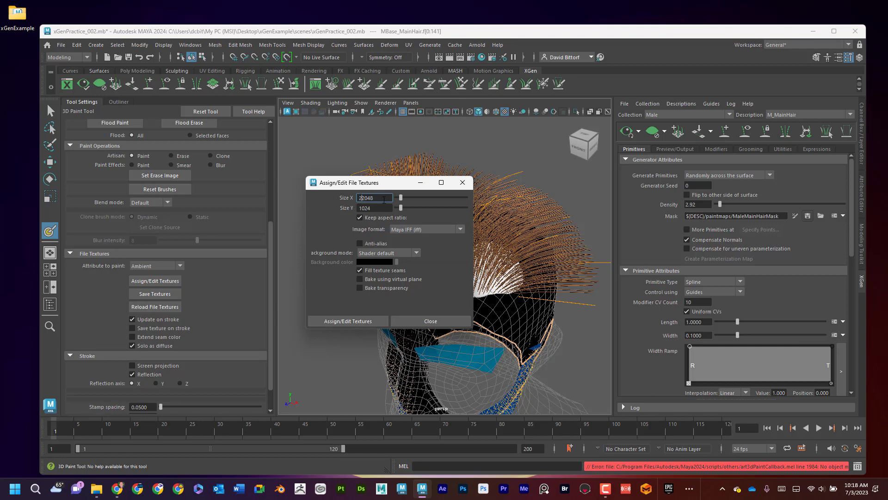
pyautogui.press('Tab')
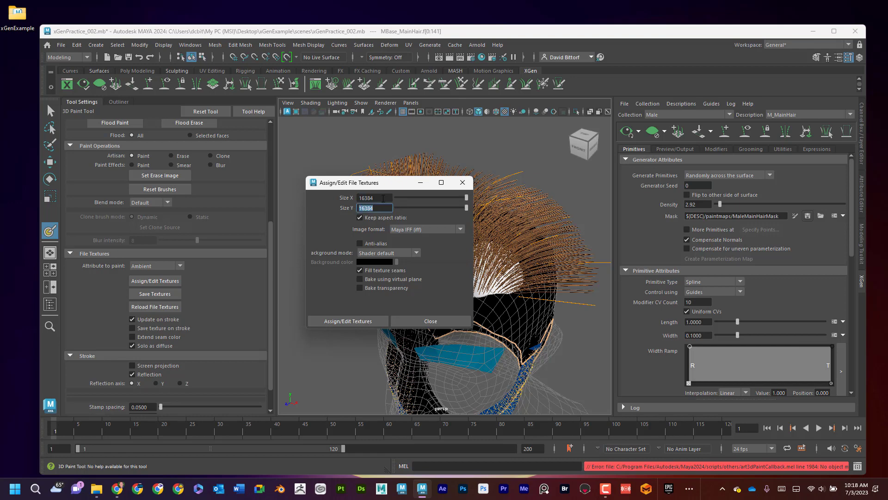
pyautogui.moveTo(383, 198); pyautogui.dragTo(335, 199)
pyautogui.write('2048')
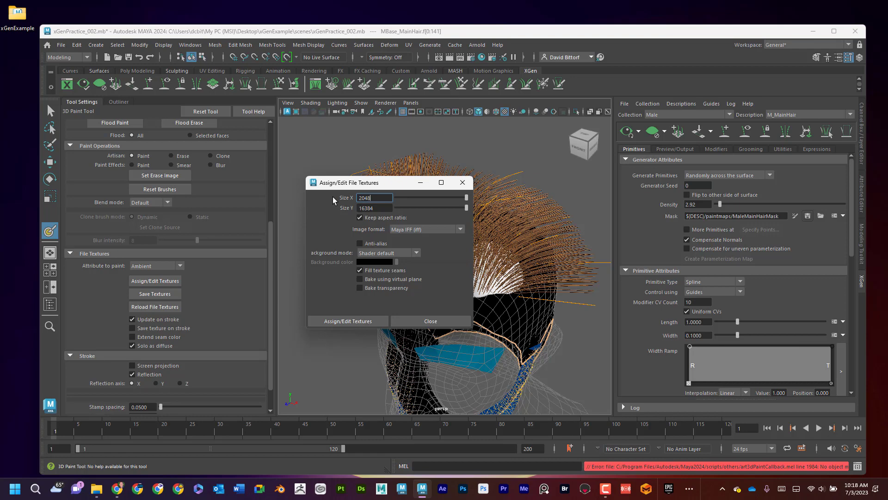
pyautogui.press('Tab')
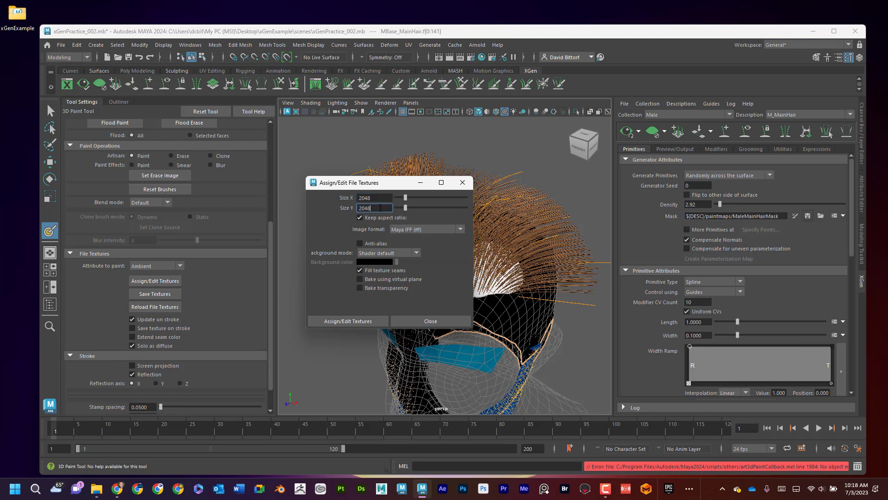
pyautogui.click(362, 322)
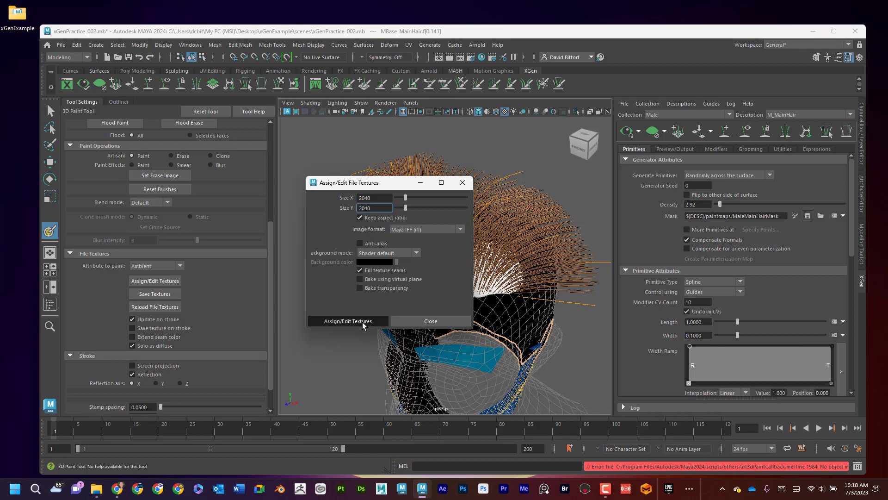
pyautogui.click(416, 320)
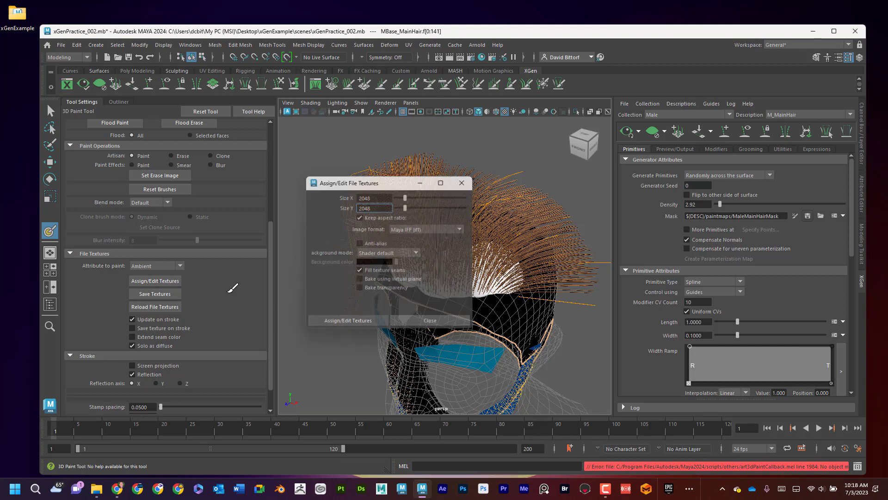
# Save the paint textures and the Mask map so the hair regenerates
pyautogui.click(156, 294)
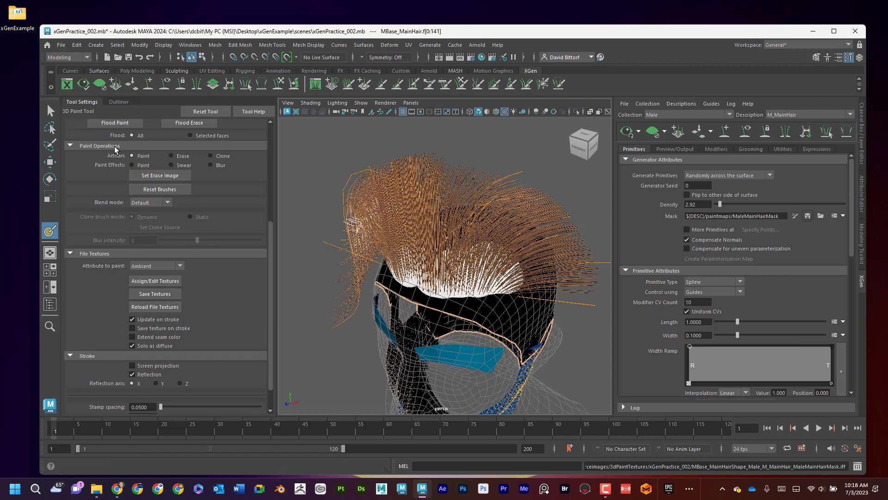
pyautogui.click(805, 216)
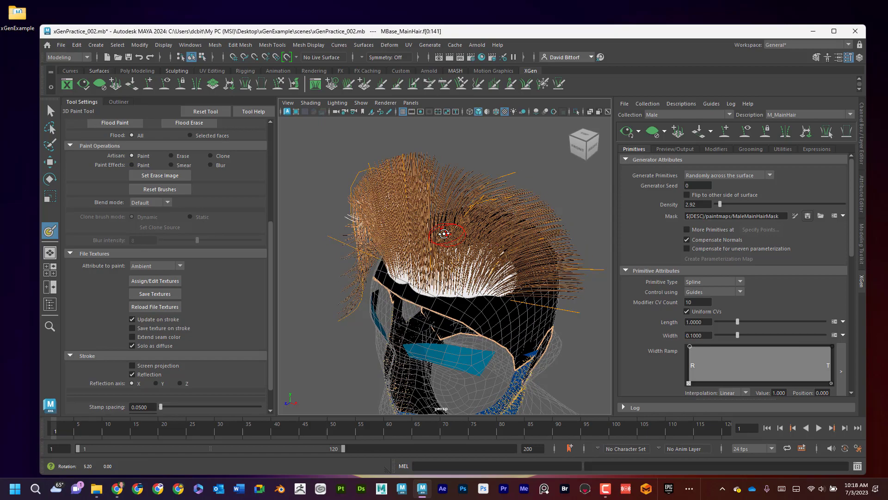
pyautogui.keyDown('alt'); pyautogui.moveTo(414, 229); pyautogui.dragTo(345, 249); pyautogui.keyUp('alt')
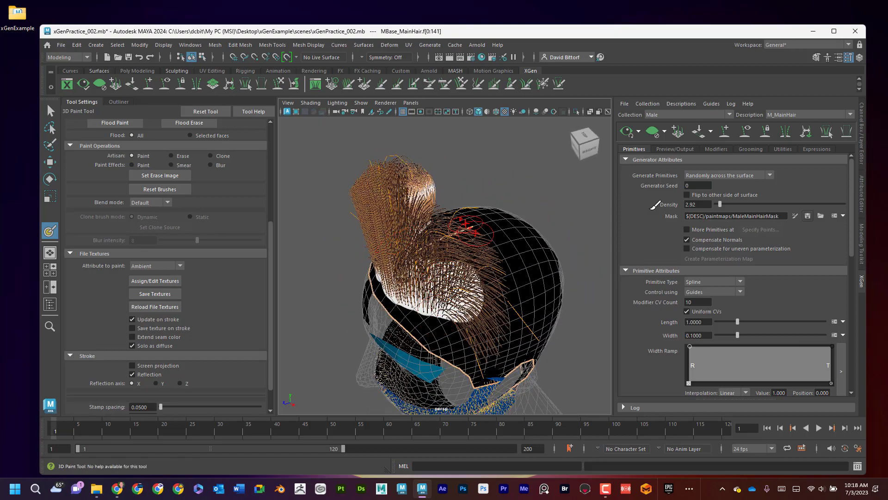
# Undo the last stroke and paint black over the stray white patch on the right
pyautogui.click(795, 216)
pyautogui.moveTo(444, 259)
pyautogui.keyDown('alt'); pyautogui.mouseDown()
pyautogui.moveTo(476, 260)
pyautogui.moveTo(451, 295)
pyautogui.moveTo(495, 271)
pyautogui.moveTo(492, 286)
pyautogui.moveTo(472, 293)
pyautogui.moveTo(478, 313)
pyautogui.moveTo(504, 296)
pyautogui.mouseUp(); pyautogui.keyUp('alt')
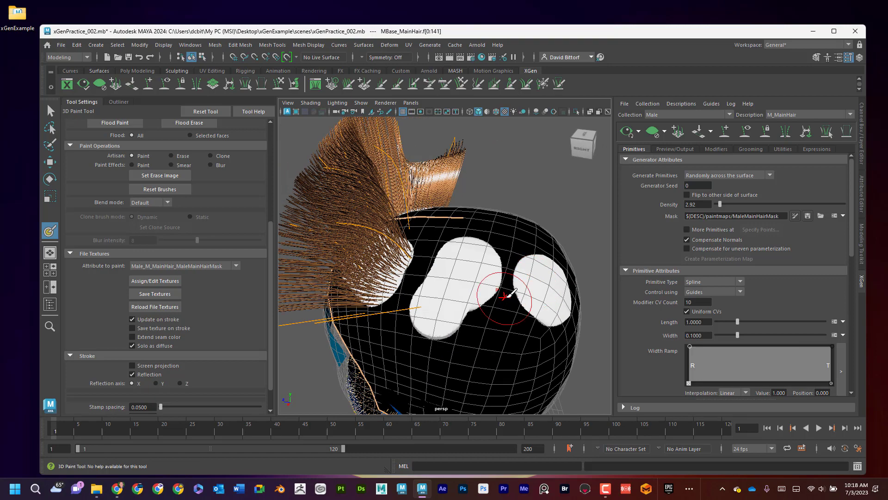
pyautogui.moveTo(575, 242)
pyautogui.keyDown('alt'); pyautogui.mouseDown()
pyautogui.moveTo(471, 266)
pyautogui.moveTo(535, 278)
pyautogui.mouseUp(); pyautogui.keyUp('alt')
pyautogui.keyDown('alt'); pyautogui.moveTo(470, 254); pyautogui.dragTo(419, 252); pyautogui.keyUp('alt')
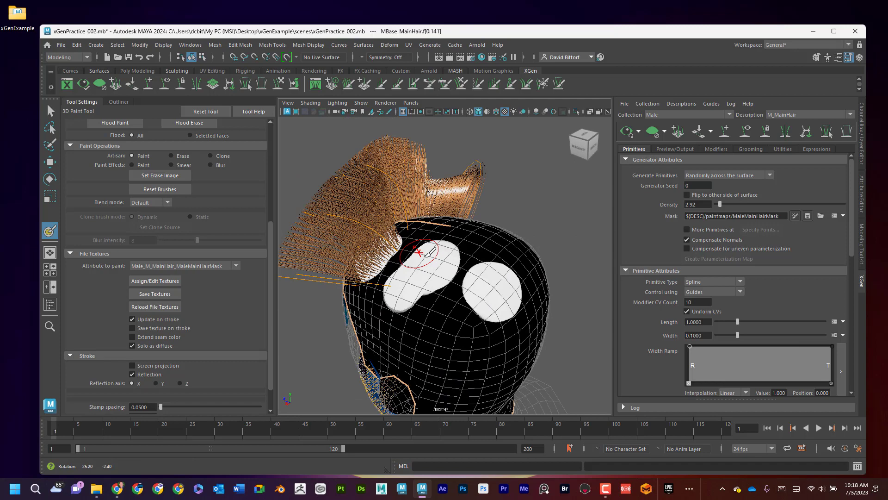
pyautogui.hotkey('ctrl', 'z')
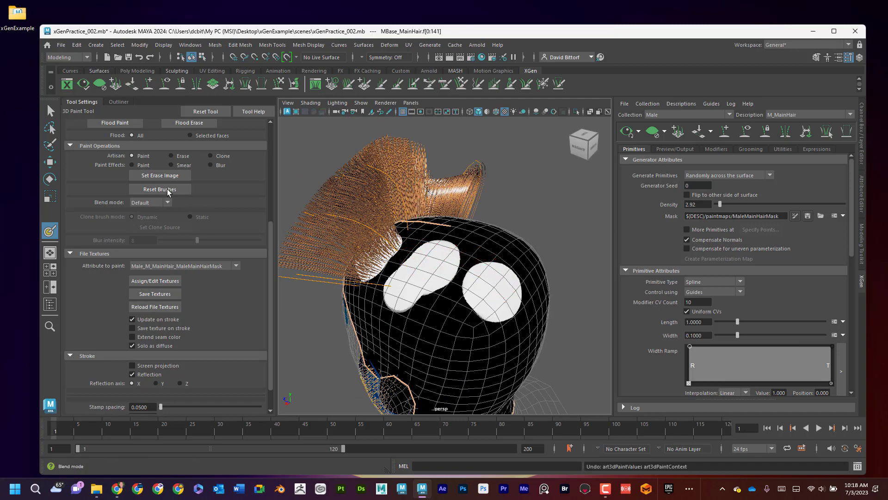
pyautogui.scroll(5, 169, 189)
pyautogui.moveTo(187, 171); pyautogui.dragTo(161, 169)
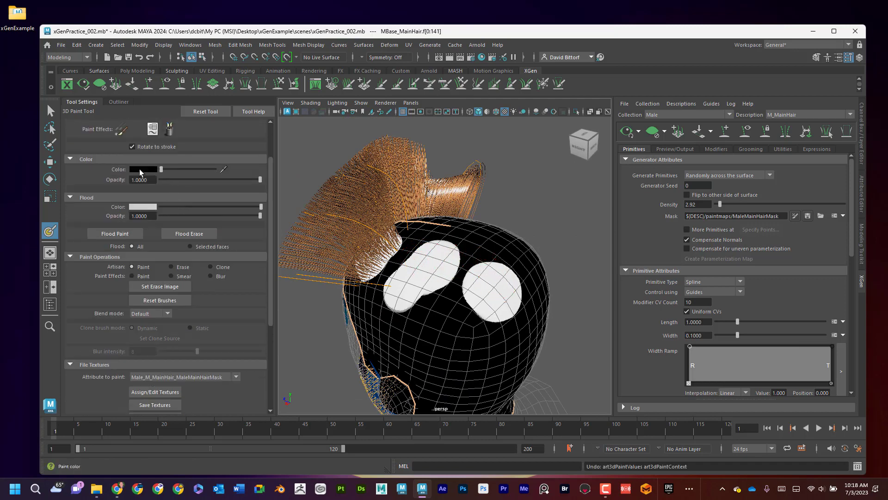
pyautogui.moveTo(462, 306)
pyautogui.mouseDown()
pyautogui.moveTo(515, 294)
pyautogui.moveTo(458, 274)
pyautogui.moveTo(449, 257)
pyautogui.moveTo(413, 310)
pyautogui.moveTo(397, 289)
pyautogui.moveTo(428, 247)
pyautogui.moveTo(443, 244)
pyautogui.moveTo(426, 281)
pyautogui.moveTo(501, 282)
pyautogui.moveTo(570, 264)
pyautogui.moveTo(427, 282)
pyautogui.moveTo(455, 293)
pyautogui.moveTo(424, 286)
pyautogui.mouseUp()
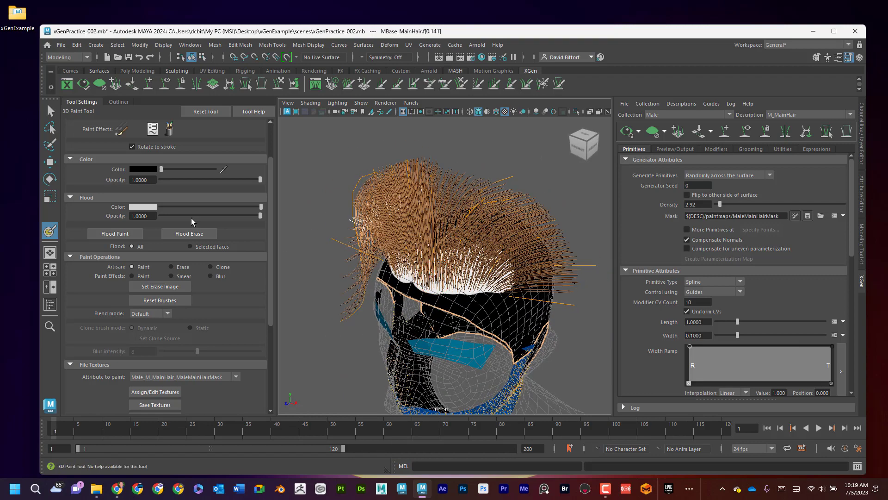
# Browse xGenExample/xgen/collections/Male/M_MainHair/paintmaps/MaleMainHairMask to find MBase_MainHair.ptx
pyautogui.doubleClick(18, 18)
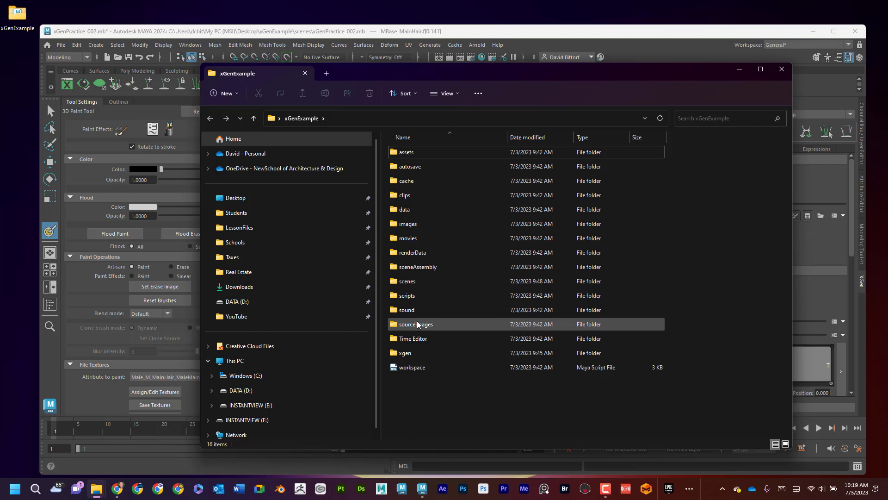
pyautogui.doubleClick(432, 349)
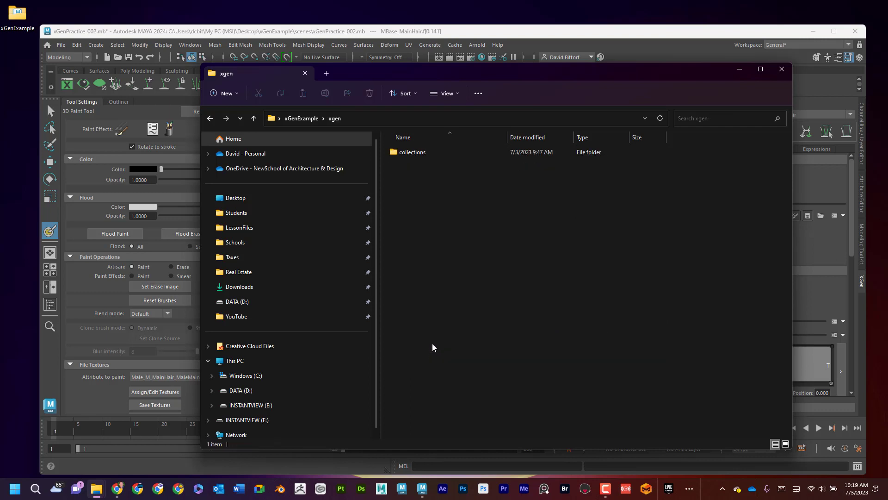
pyautogui.doubleClick(416, 152)
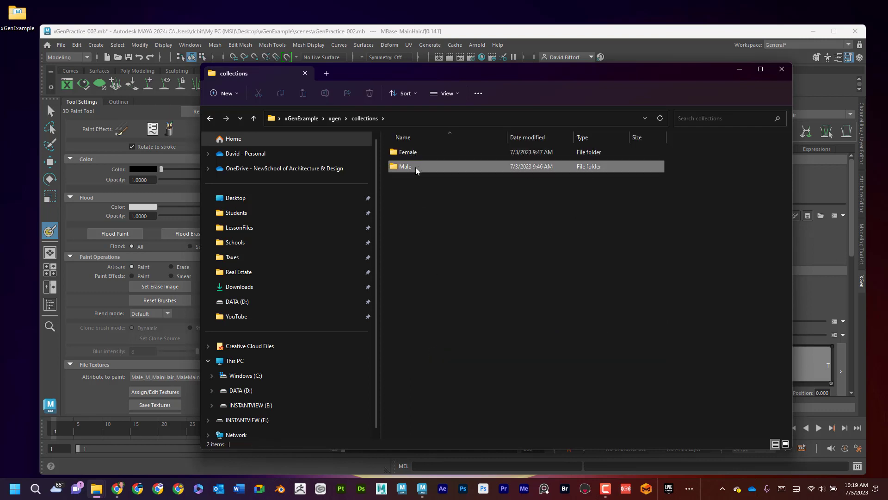
pyautogui.doubleClick(415, 167)
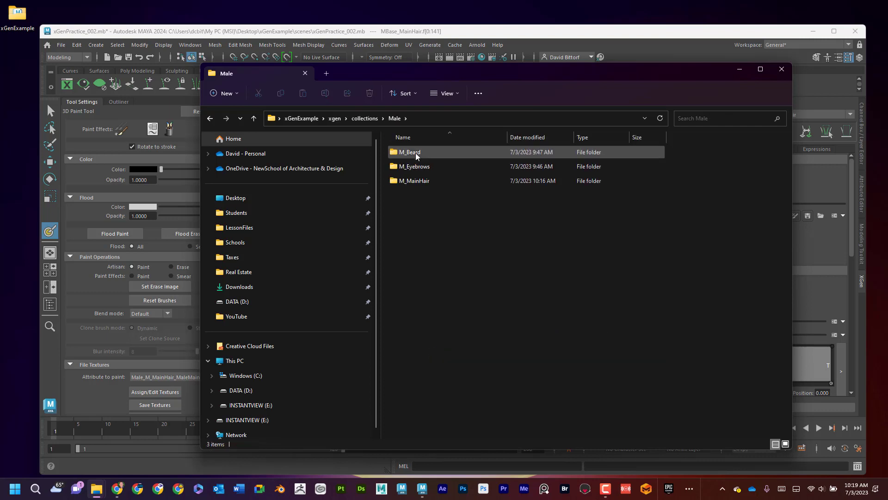
pyautogui.doubleClick(429, 182)
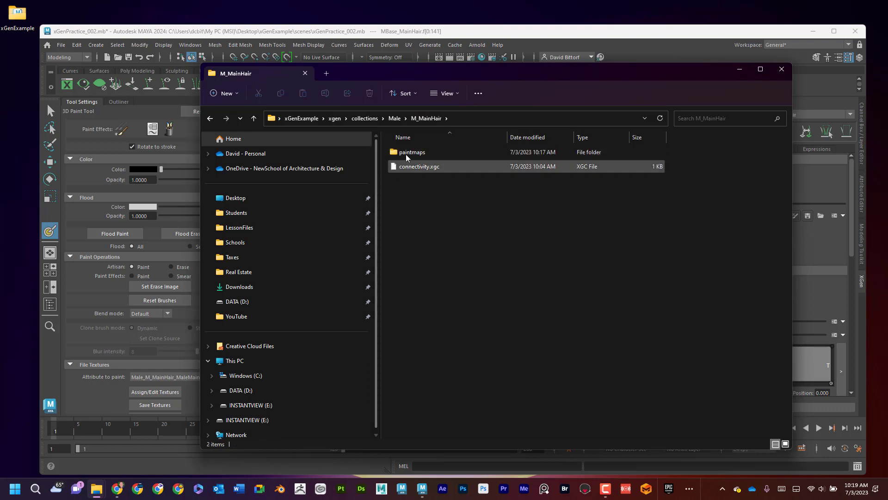
pyautogui.doubleClick(408, 154)
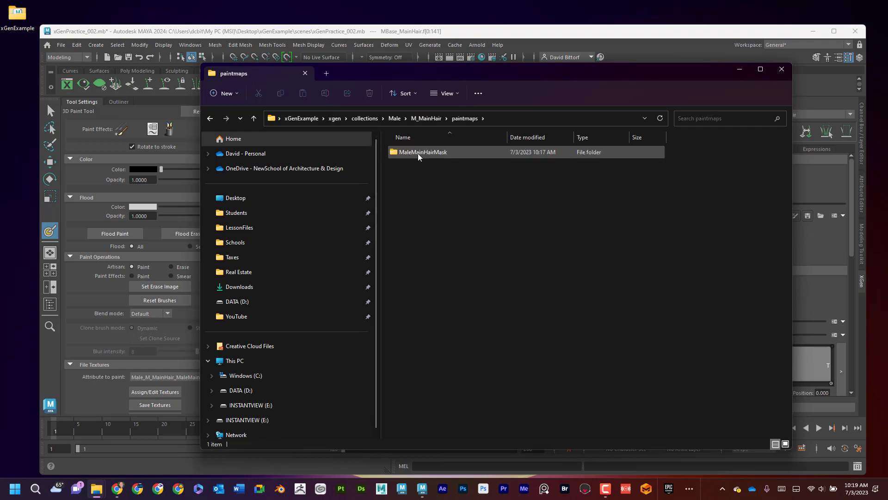
pyautogui.doubleClick(411, 154)
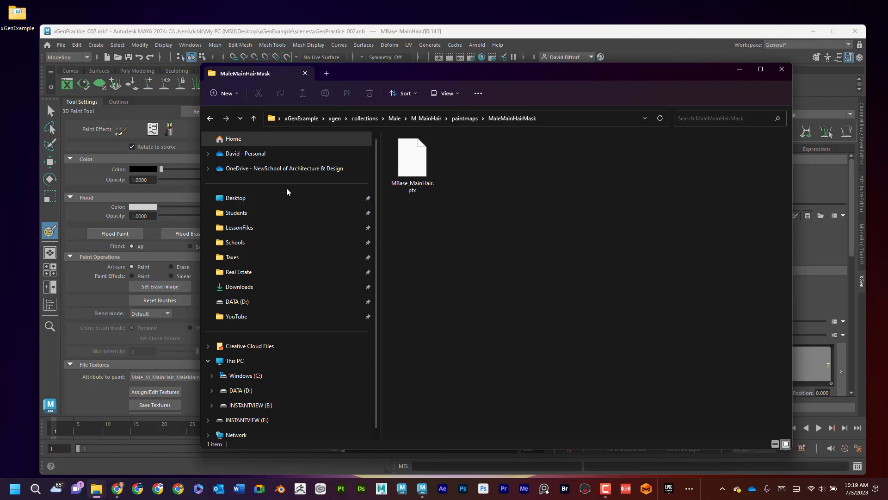
# Navigate back up to the xGenExample project folder
pyautogui.click(211, 119)
pyautogui.click(211, 119)
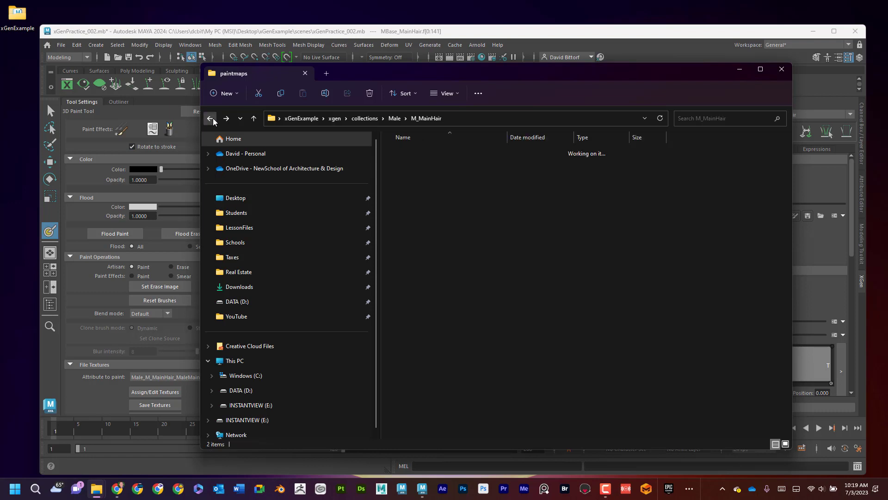
pyautogui.click(210, 119)
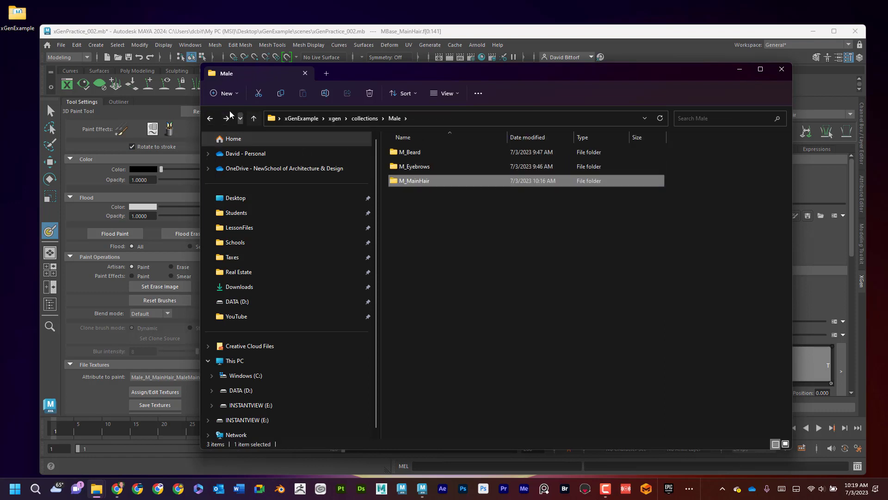
pyautogui.click(211, 119)
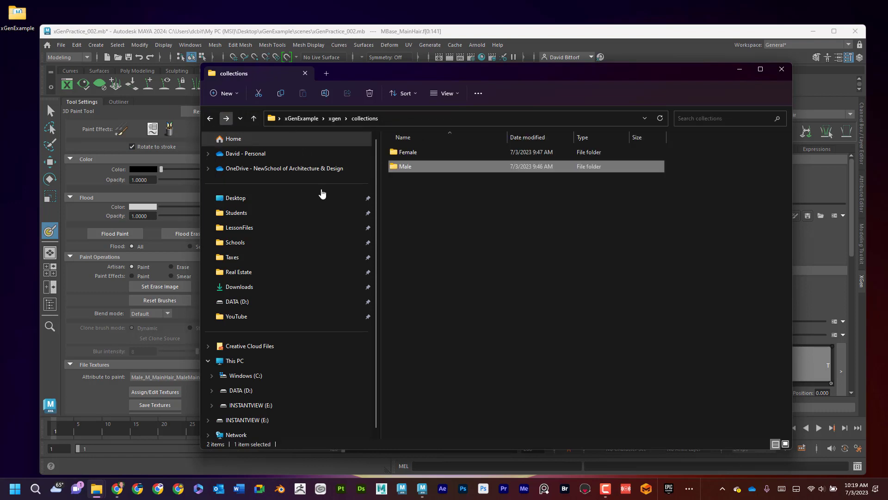
pyautogui.click(210, 119)
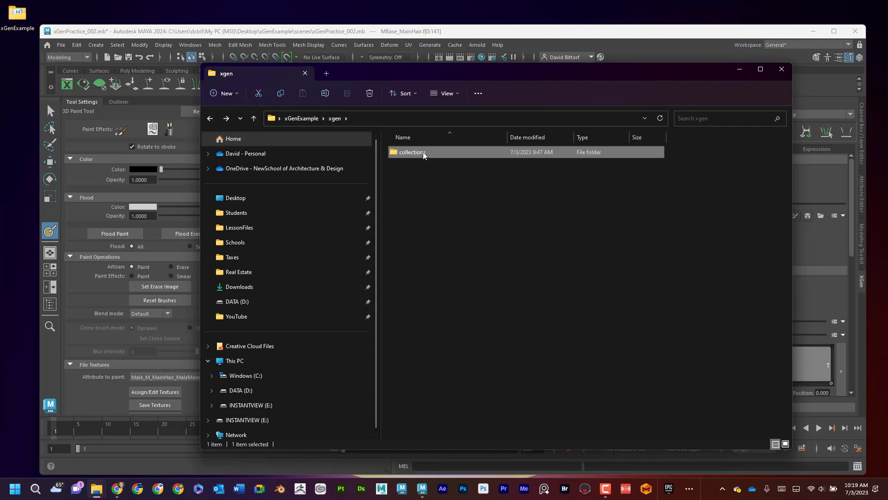
pyautogui.click(210, 119)
# Open sourceimages/3dPaintTextures/xGenPractice_002 to show the MaleMainHairMask file, and launch Photoshop
pyautogui.doubleClick(432, 325)
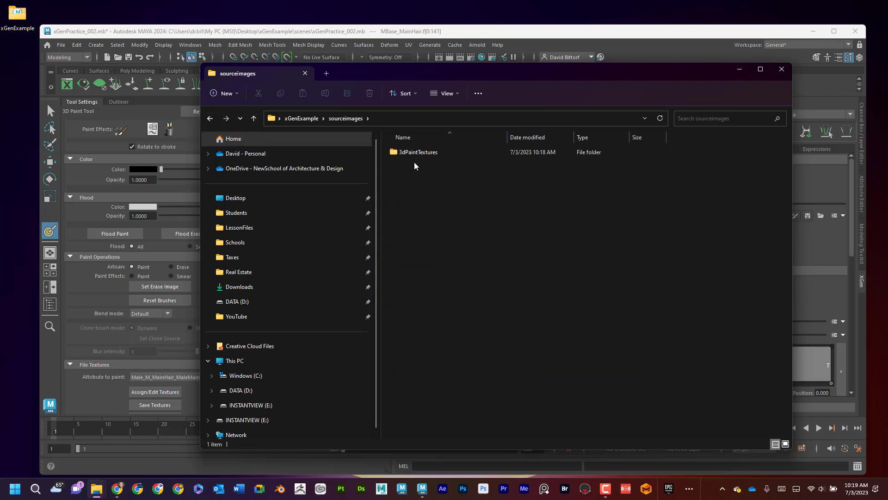
pyautogui.doubleClick(423, 155)
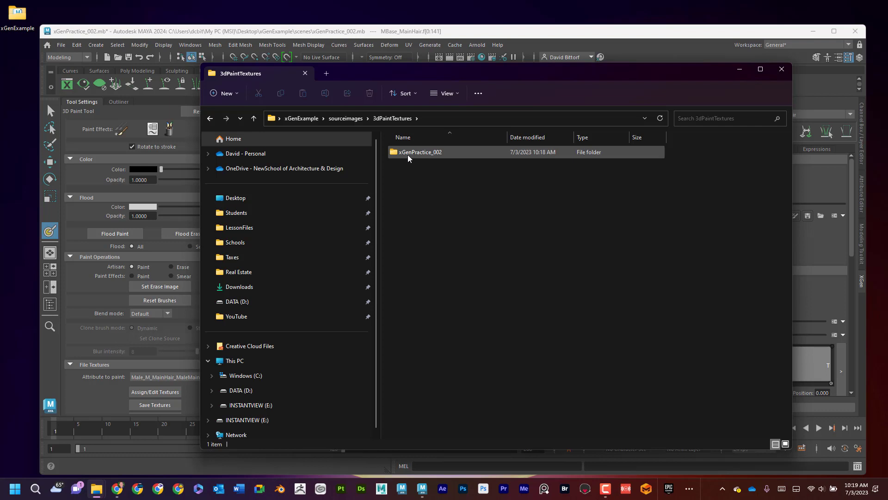
pyautogui.doubleClick(407, 155)
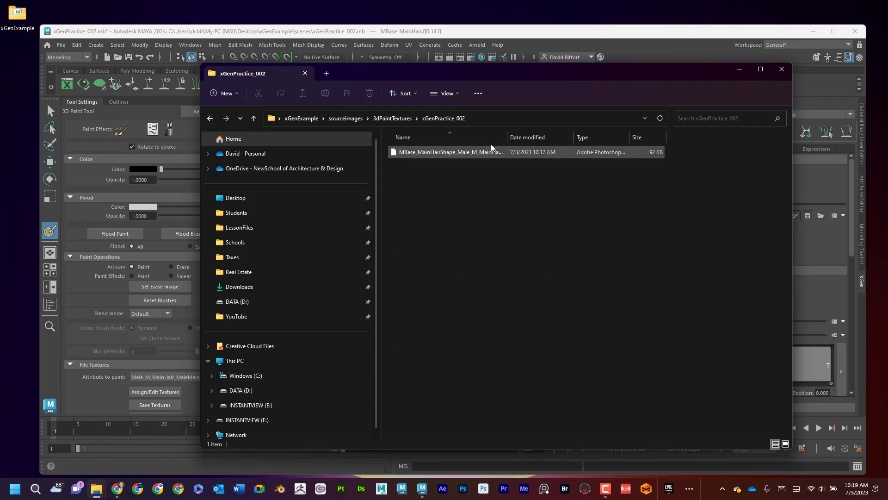
pyautogui.moveTo(510, 135); pyautogui.dragTo(572, 135)
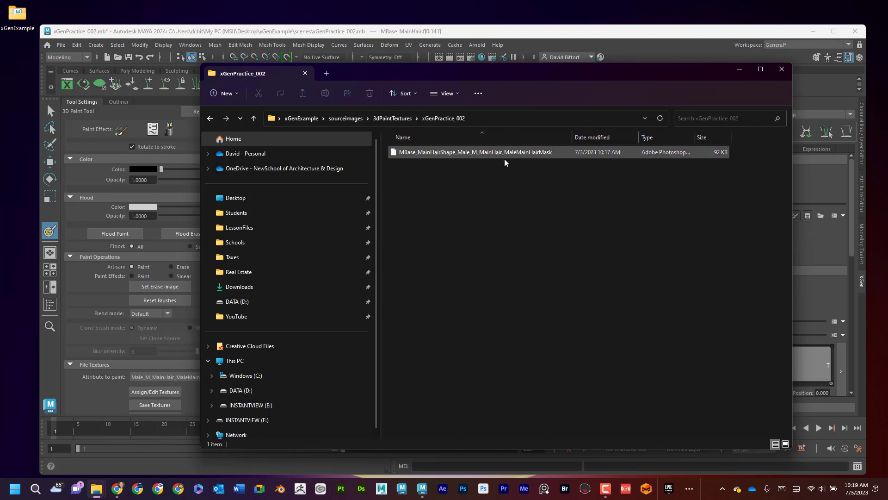
pyautogui.click(463, 490)
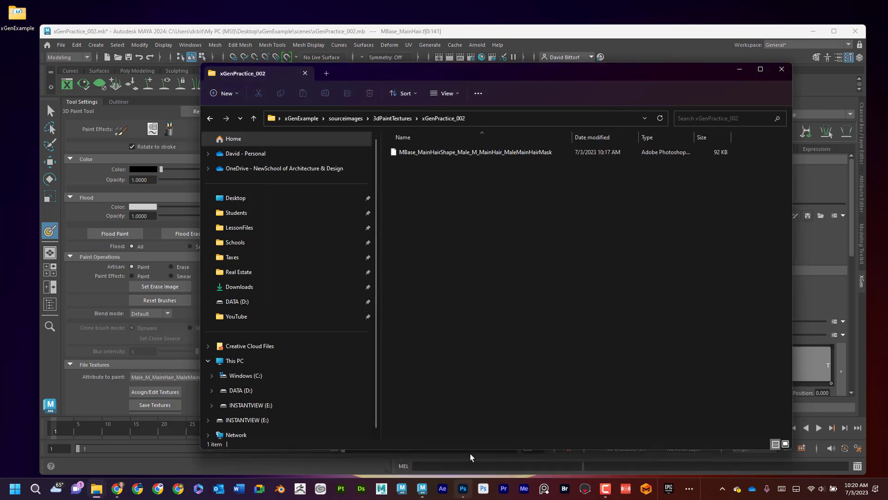
pyautogui.click(463, 488)
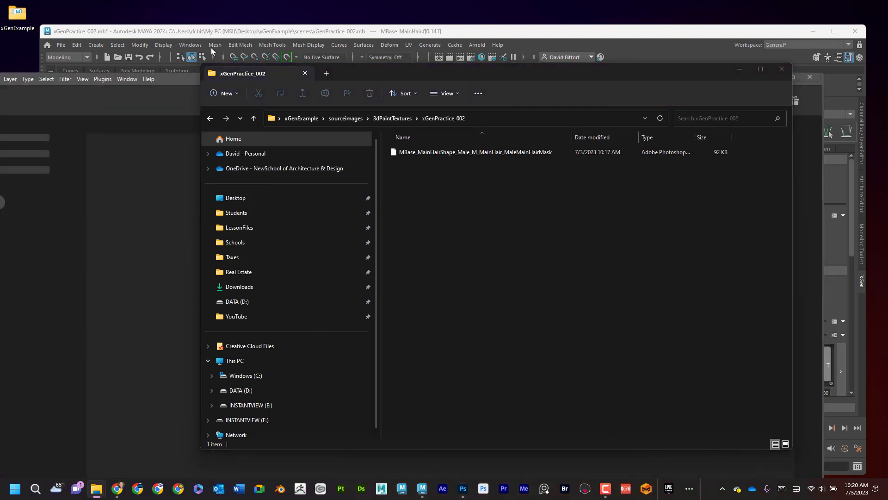
# Maximize Photoshop and dismiss the What's New, home screen and Discover panels
pyautogui.moveTo(382, 74); pyautogui.dragTo(385, 115)
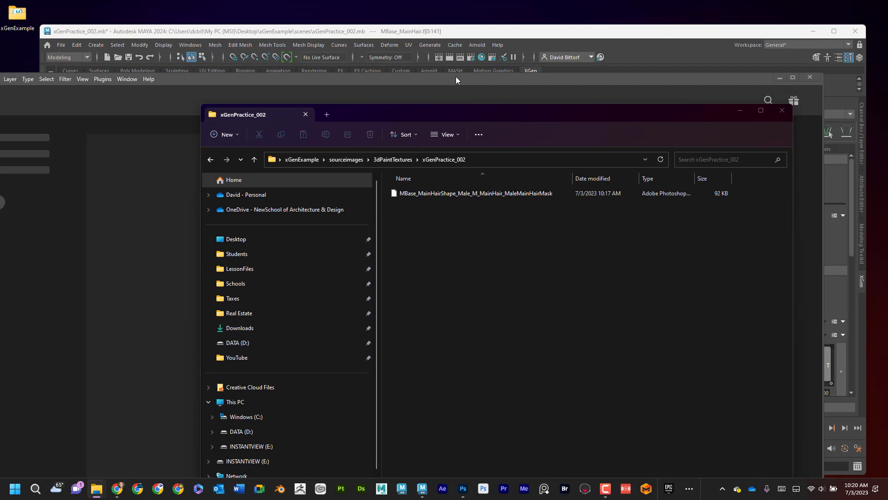
pyautogui.click(793, 79)
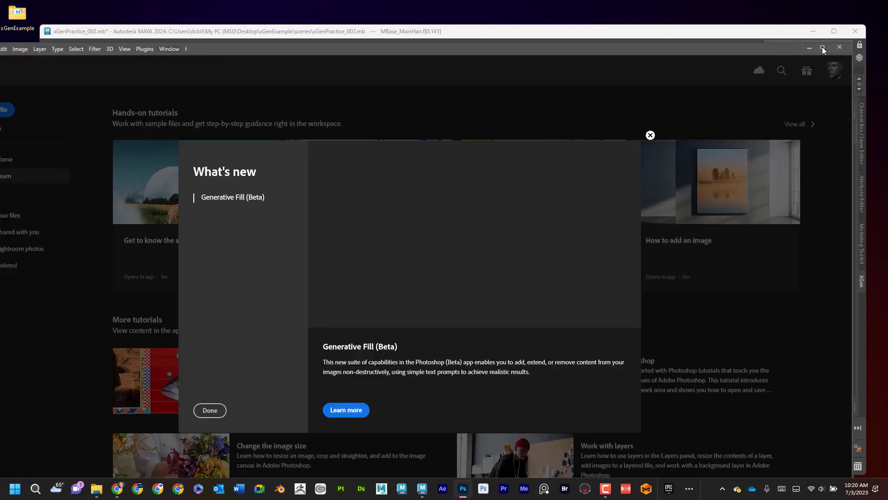
pyautogui.click(210, 410)
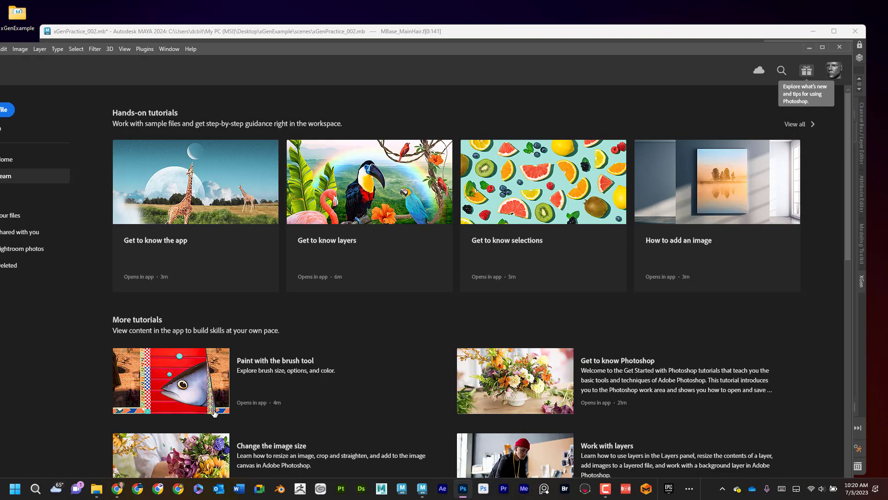
pyautogui.click(259, 370)
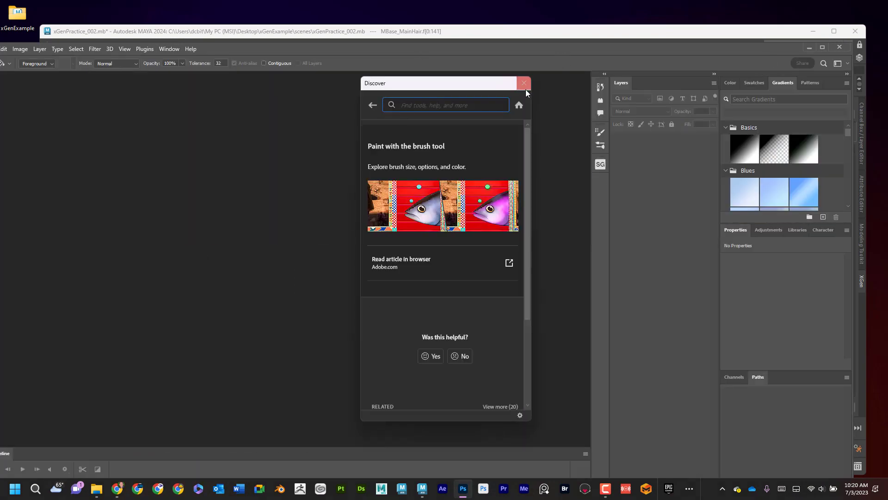
pyautogui.click(524, 83)
pyautogui.click(823, 48)
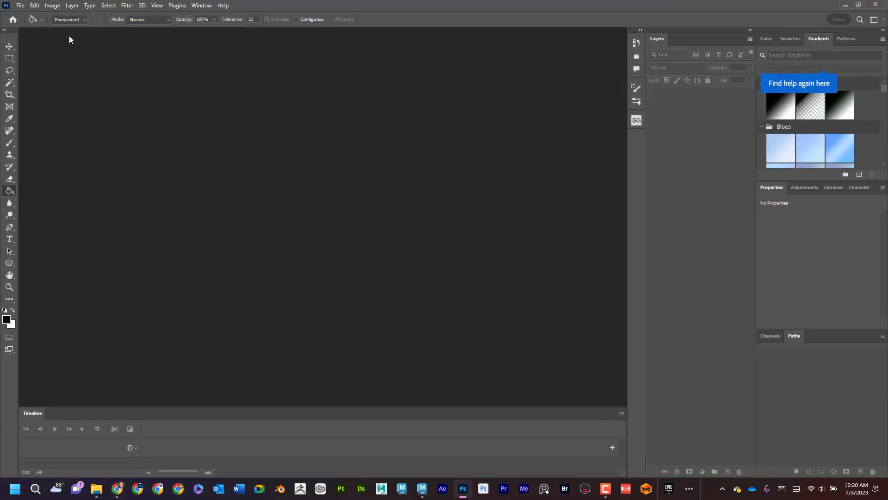
# Open the MaleMainHairMask .iff image from xGenExample/sourceimages/3dPaintTextures/xGenPractice_002
pyautogui.click(26, 6)
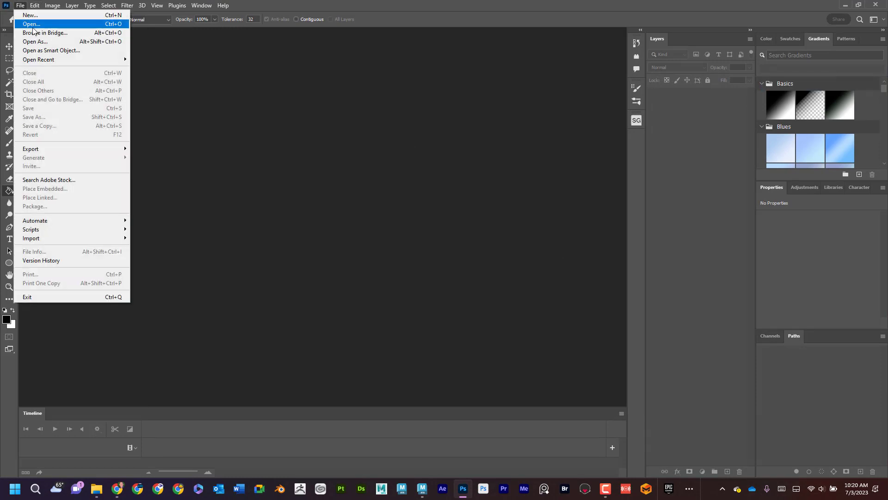
pyautogui.click(34, 24)
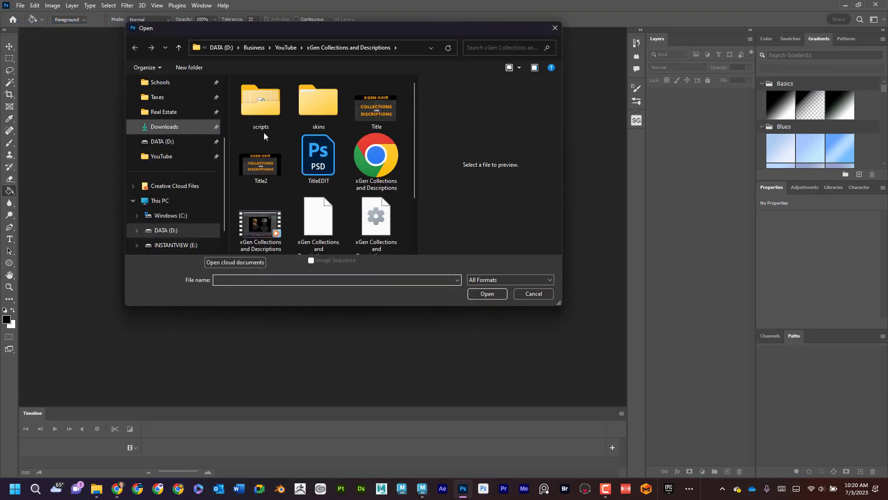
pyautogui.click(177, 159)
pyautogui.scroll(-1, 287, 197)
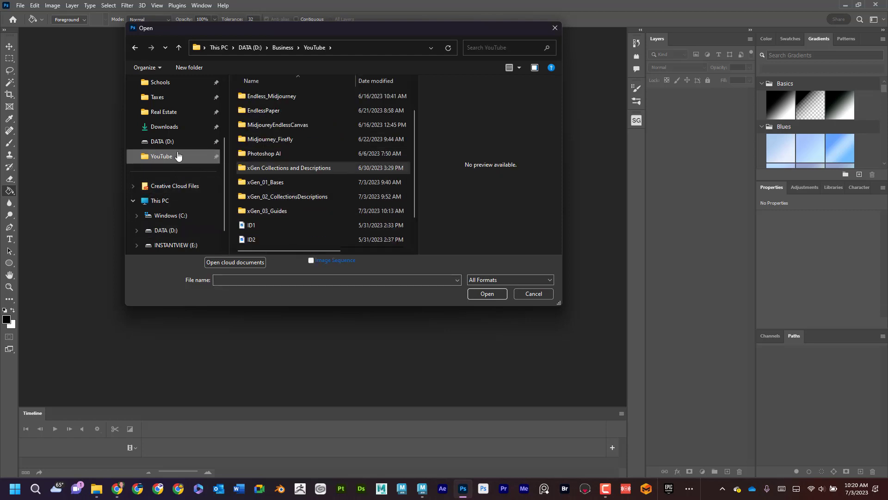
pyautogui.scroll(2, 178, 156)
pyautogui.click(162, 112)
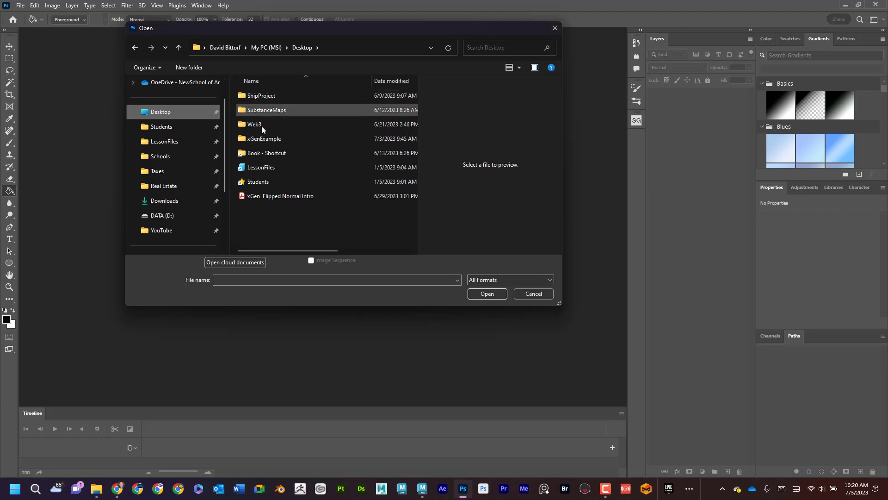
pyautogui.doubleClick(269, 141)
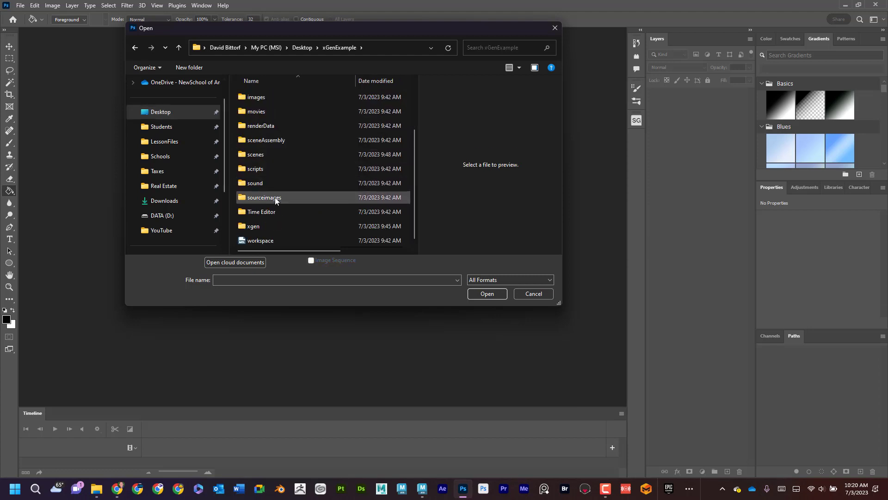
pyautogui.doubleClick(276, 198)
pyautogui.doubleClick(274, 98)
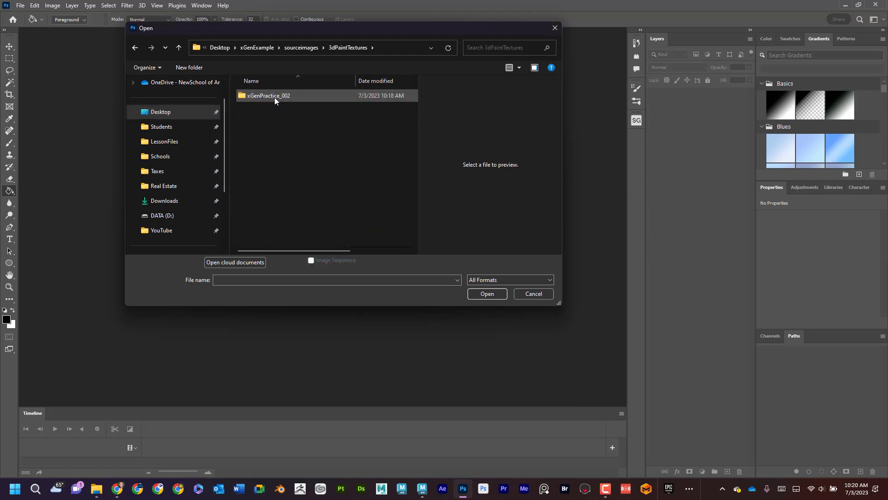
pyautogui.doubleClick(274, 97)
pyautogui.click(274, 97)
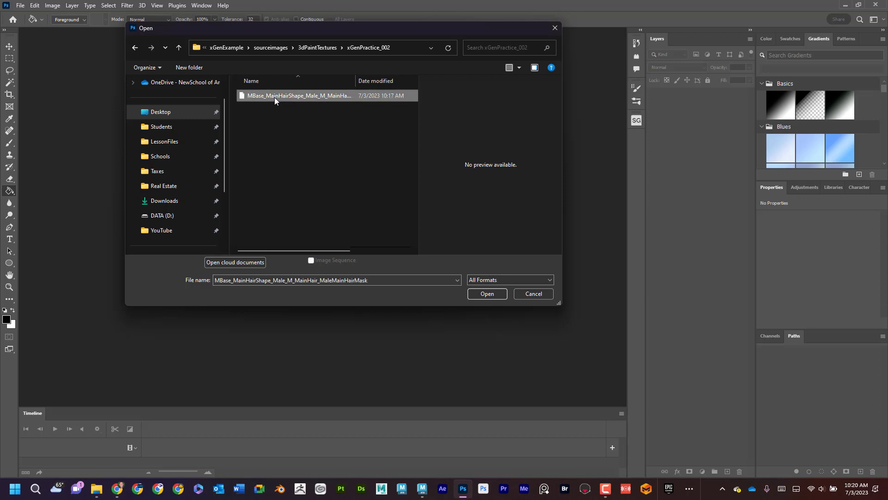
pyautogui.click(491, 293)
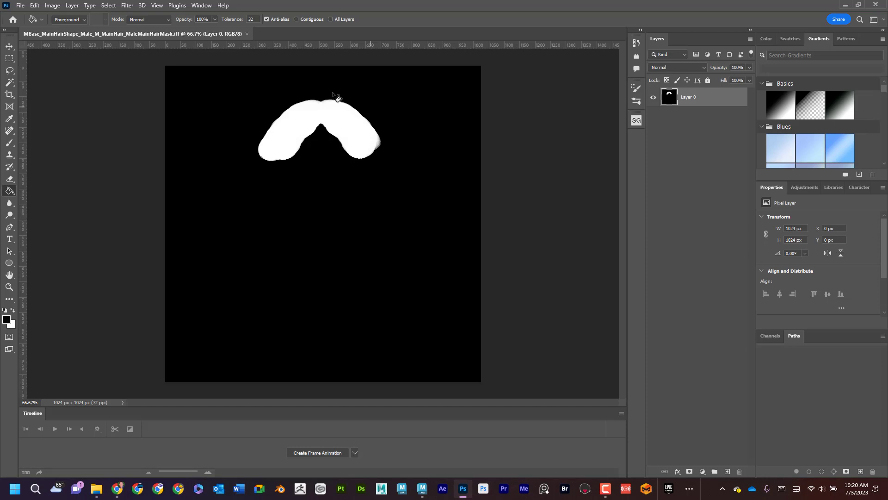
pyautogui.click(52, 7)
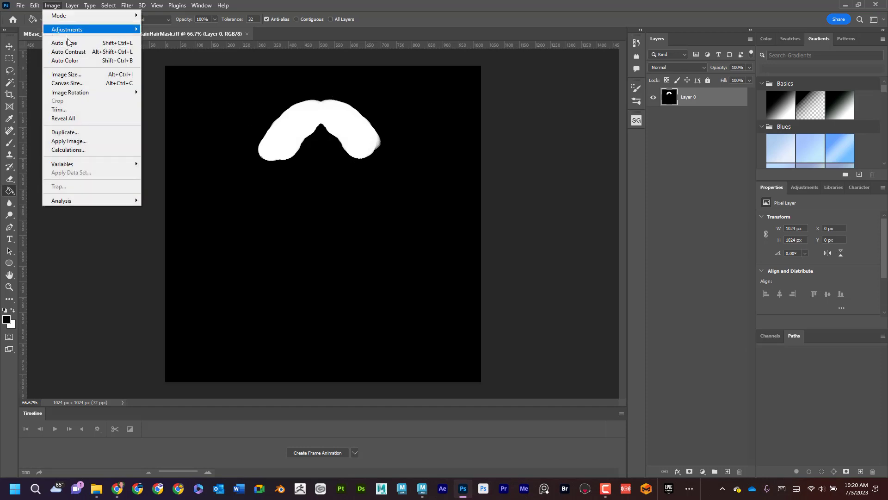
pyautogui.click(88, 82)
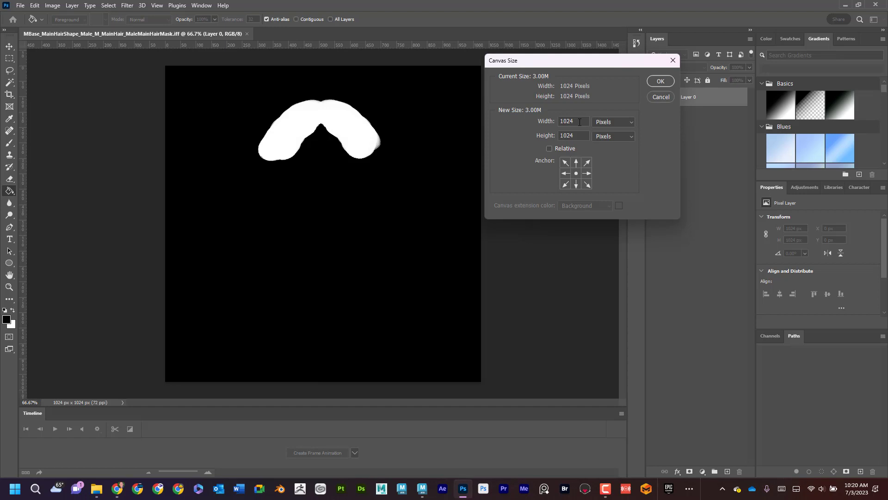
pyautogui.click(656, 98)
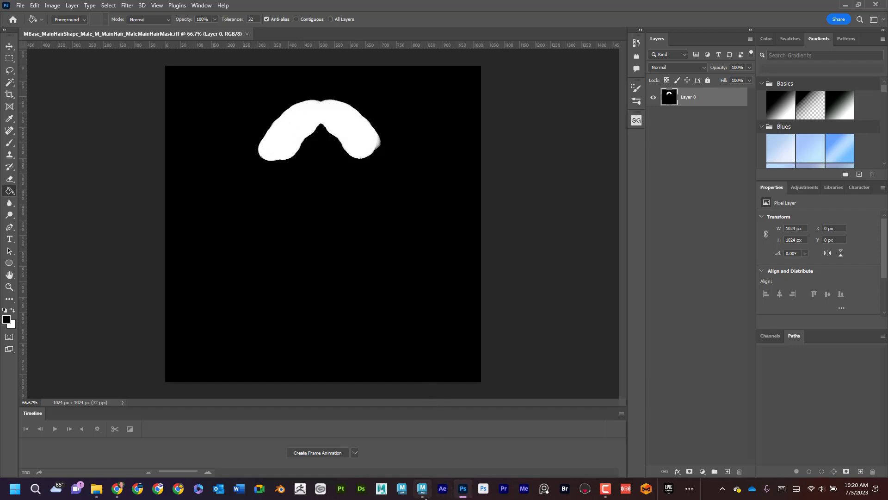
pyautogui.moveTo(422, 488)
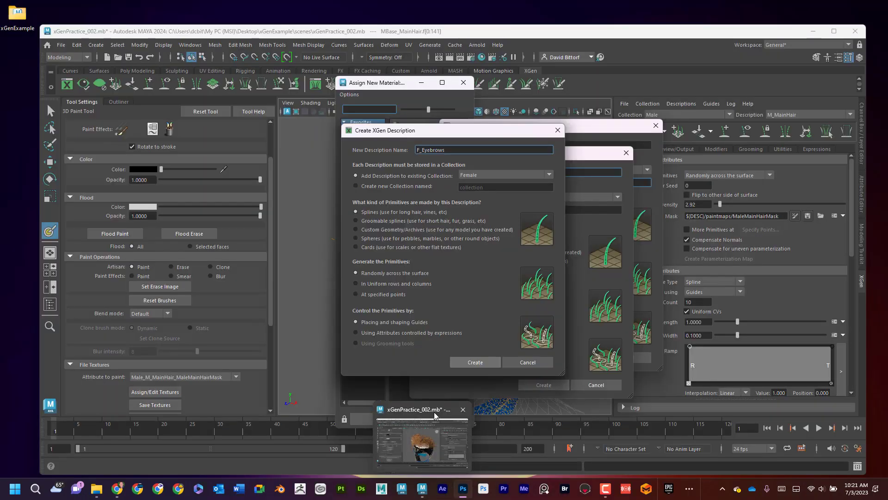
# Select the scalp mesh and show its UV layout in the UV Editor
pyautogui.click(434, 412)
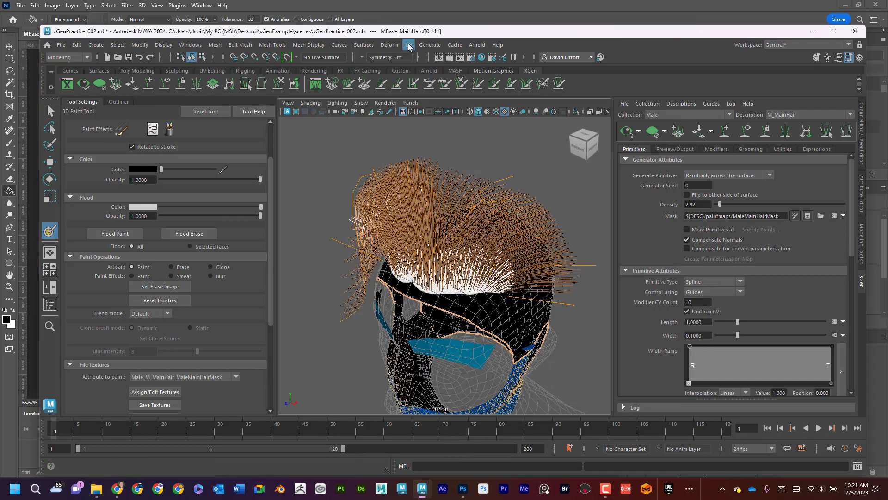
pyautogui.press('q')
pyautogui.click(494, 314)
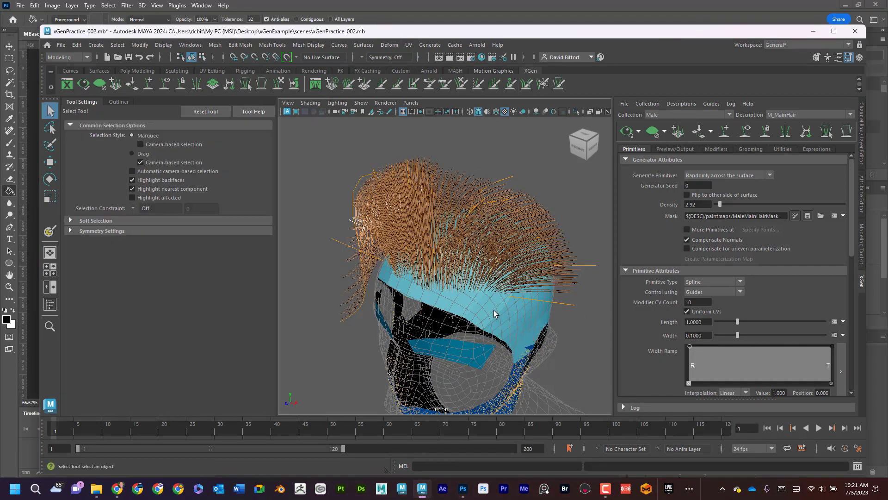
pyautogui.moveTo(494, 314); pyautogui.dragTo(532, 200, button='right')
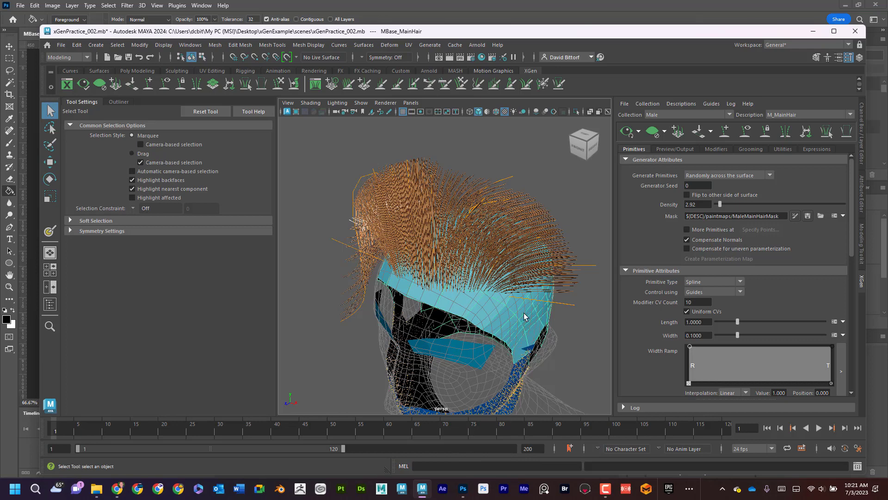
pyautogui.click(409, 45)
pyautogui.click(439, 64)
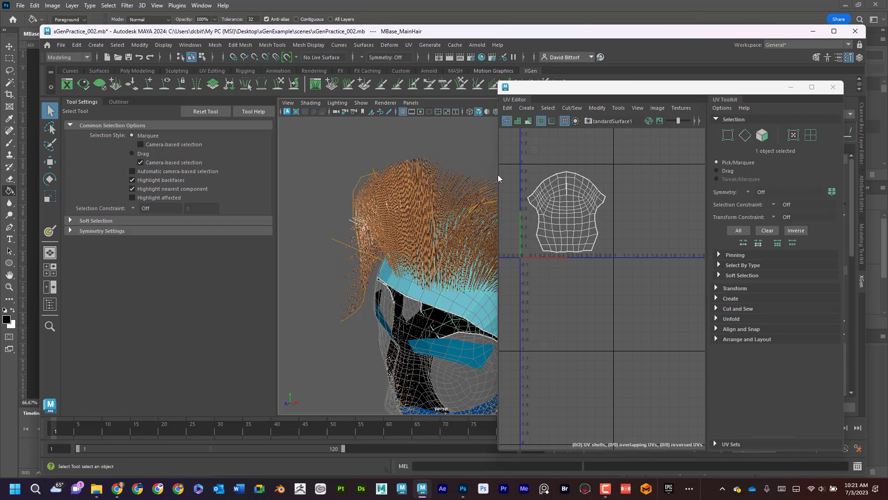
# Widen the UV Editor, toggle its checker map on and off, and move it to the right
pyautogui.moveTo(498, 178); pyautogui.dragTo(416, 178)
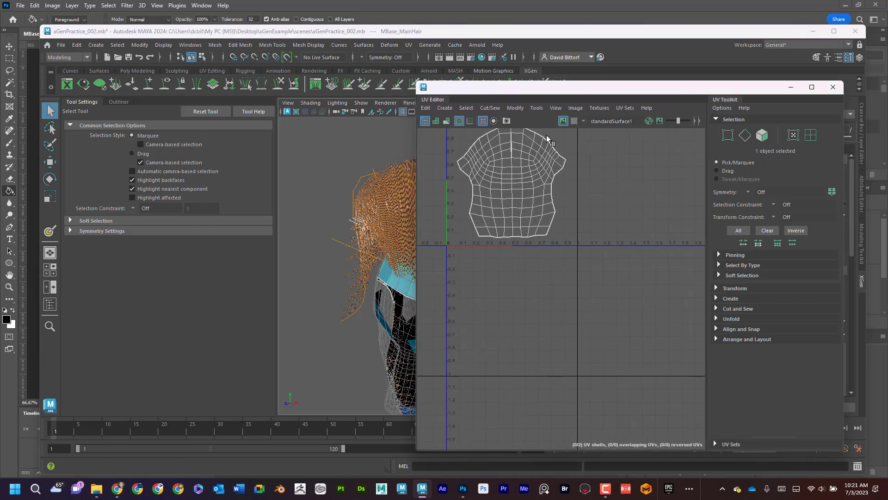
pyautogui.click(574, 121)
pyautogui.click(575, 121)
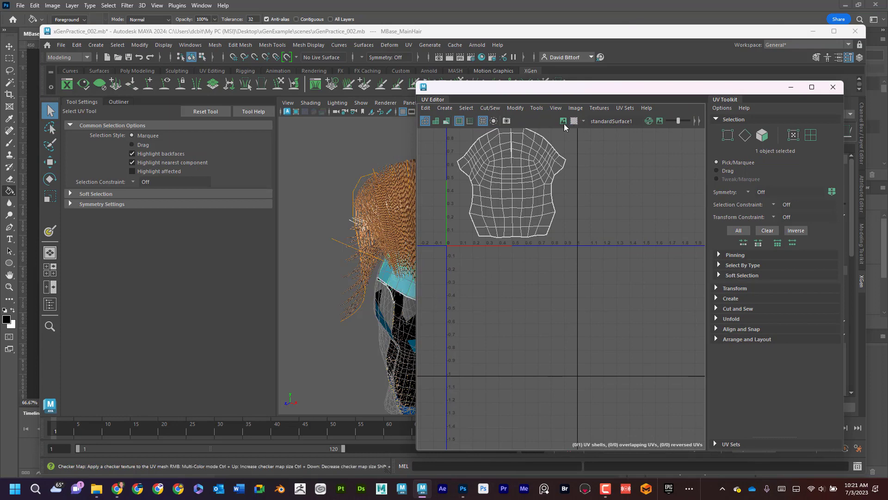
pyautogui.moveTo(557, 90); pyautogui.dragTo(721, 138)
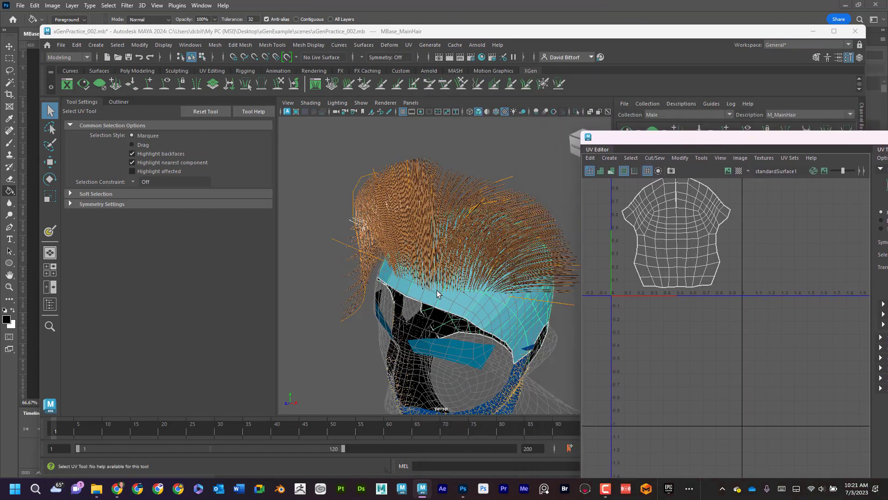
# Frame the head and hair closer and return to the 3D Paint Tool on the scalp
pyautogui.moveTo(482, 273)
pyautogui.keyDown('alt'); pyautogui.mouseDown()
pyautogui.moveTo(420, 250)
pyautogui.moveTo(472, 290)
pyautogui.moveTo(411, 274)
pyautogui.moveTo(476, 289)
pyautogui.mouseUp(); pyautogui.keyUp('alt')
pyautogui.scroll(3, 500, 298)
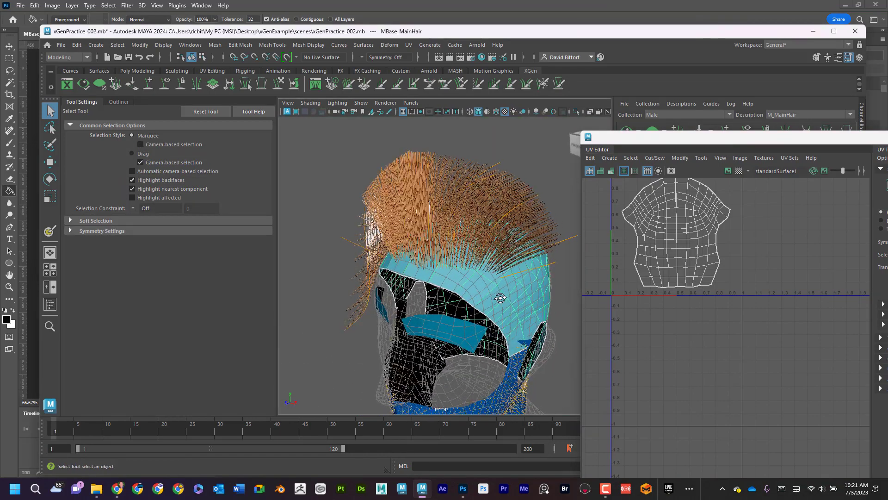
pyautogui.keyDown('alt'); pyautogui.moveTo(499, 298); pyautogui.dragTo(489, 273, button='middle'); pyautogui.keyUp('alt')
pyautogui.keyDown('alt'); pyautogui.moveTo(489, 274); pyautogui.dragTo(498, 366); pyautogui.keyUp('alt')
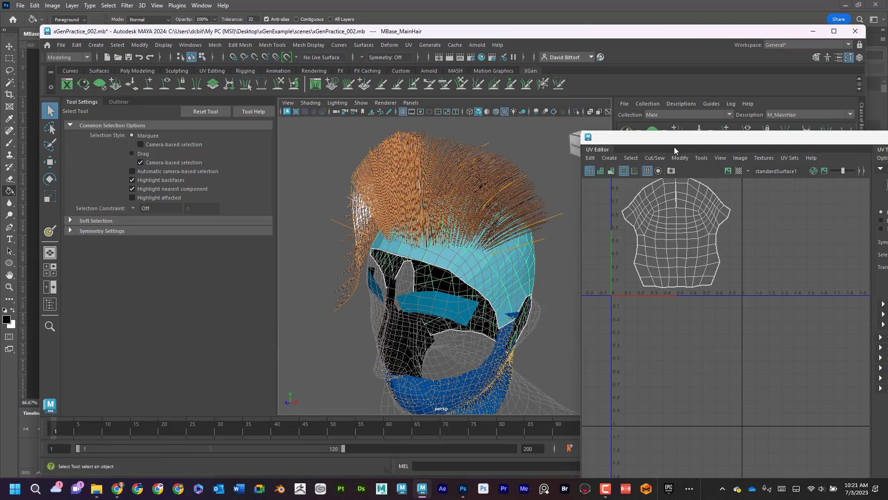
pyautogui.click(51, 231)
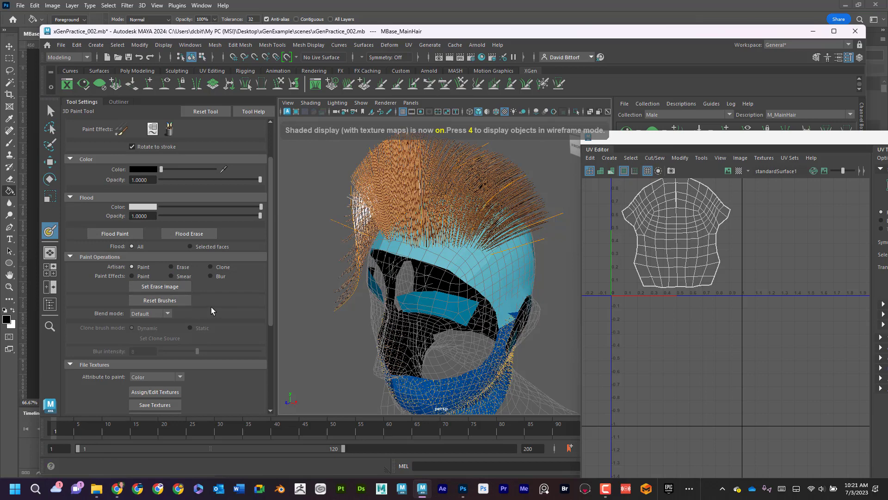
# Save the painted hair-mask texture to disk
pyautogui.scroll(3, 216, 313)
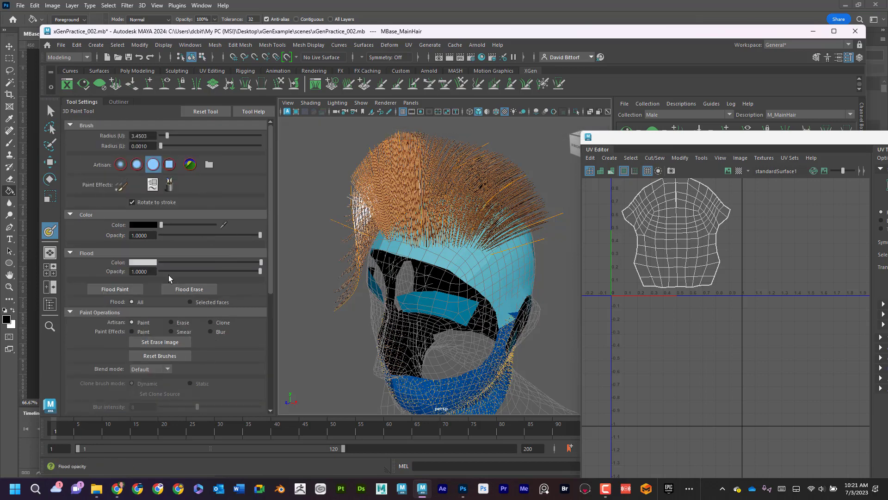
pyautogui.scroll(-10, 170, 280)
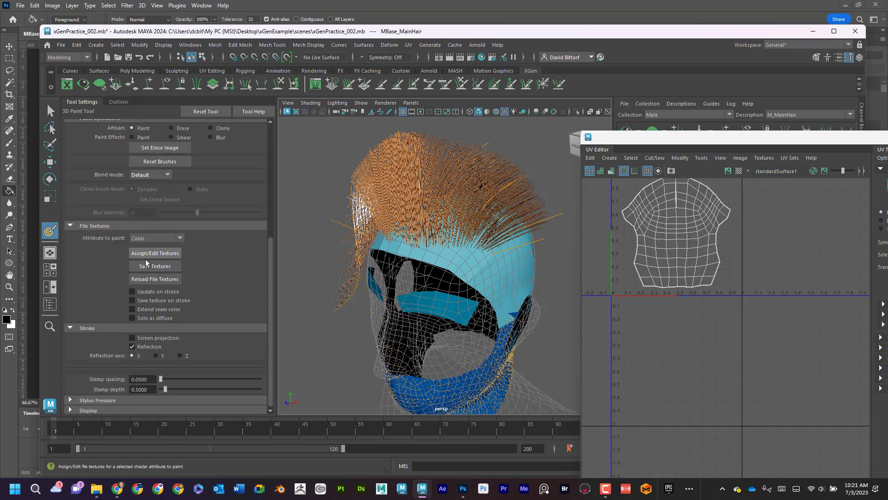
pyautogui.click(157, 267)
# Close the UV Editor and exit painting with the Select Tool
pyautogui.moveTo(694, 137); pyautogui.dragTo(582, 313)
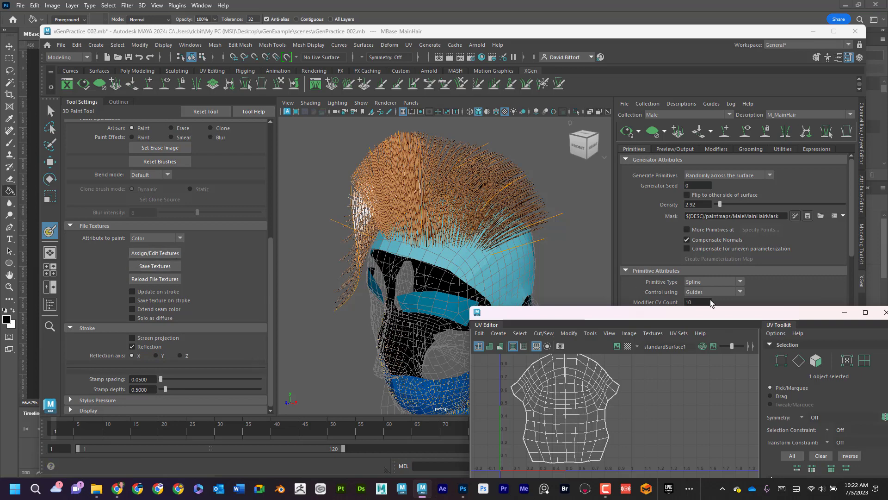
pyautogui.moveTo(827, 320); pyautogui.dragTo(724, 313)
pyautogui.click(782, 312)
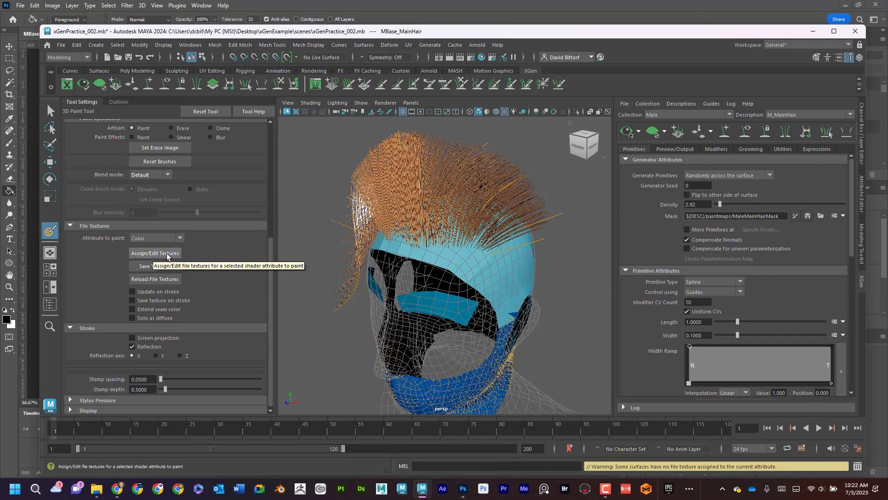
pyautogui.scroll(6, 166, 254)
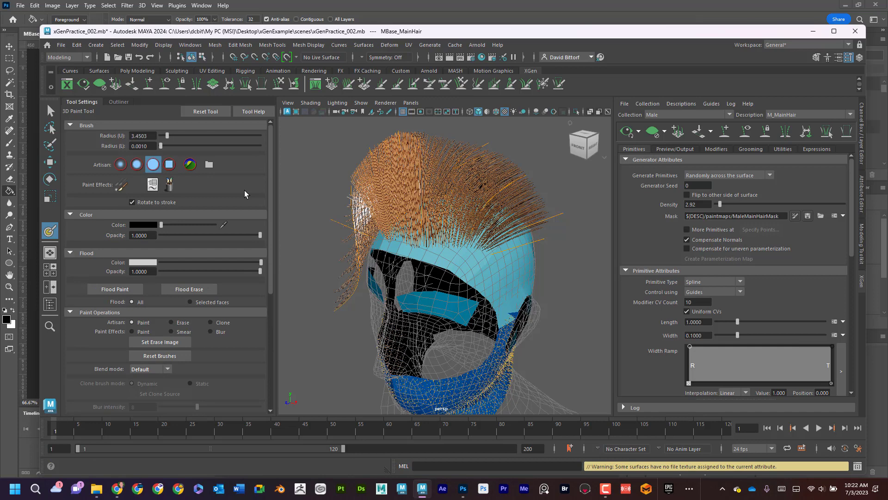
pyautogui.click(51, 111)
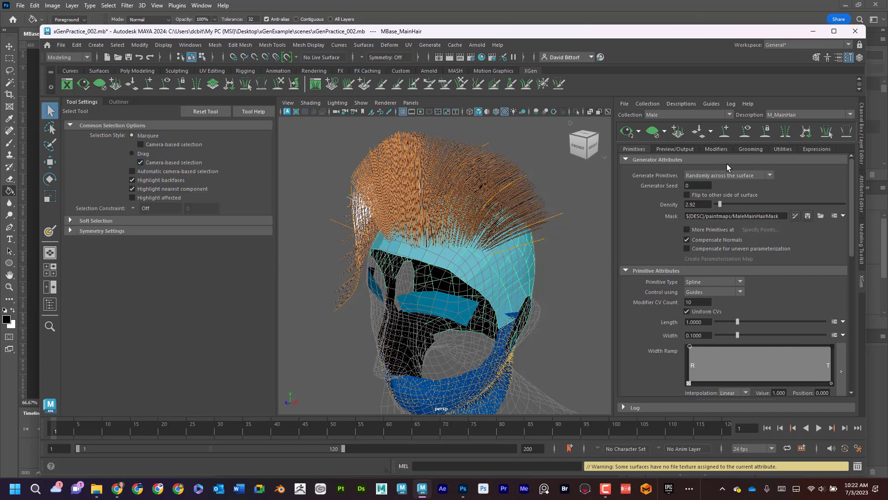
# Resume painting the main hair's Mask on the scalp, viewing the head from the front-right
pyautogui.click(795, 216)
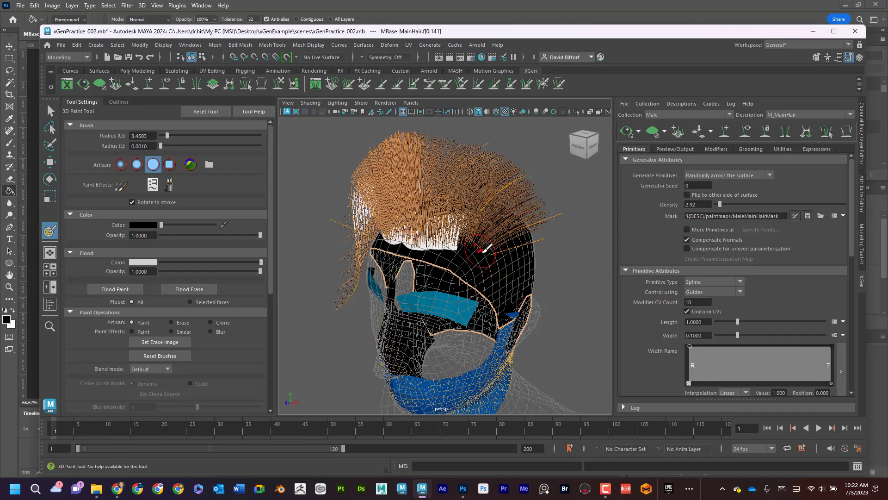
pyautogui.scroll(3, 485, 249)
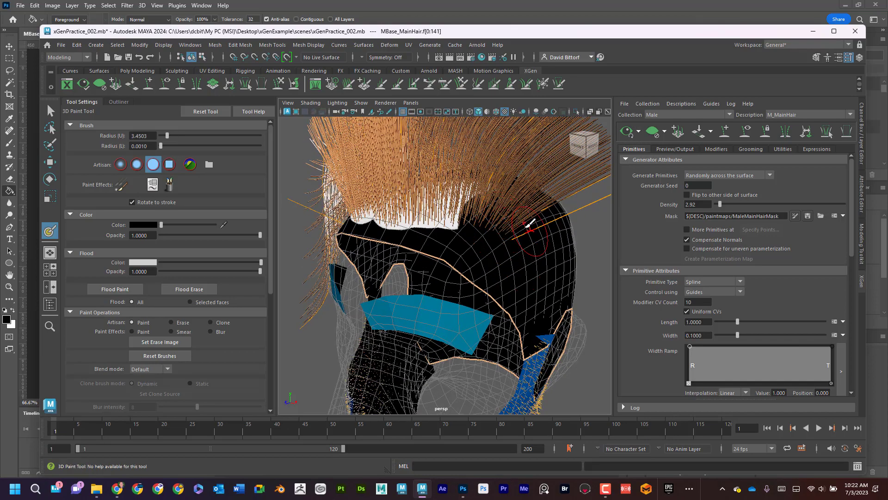
pyautogui.keyDown('alt'); pyautogui.moveTo(521, 223); pyautogui.dragTo(481, 243); pyautogui.keyUp('alt')
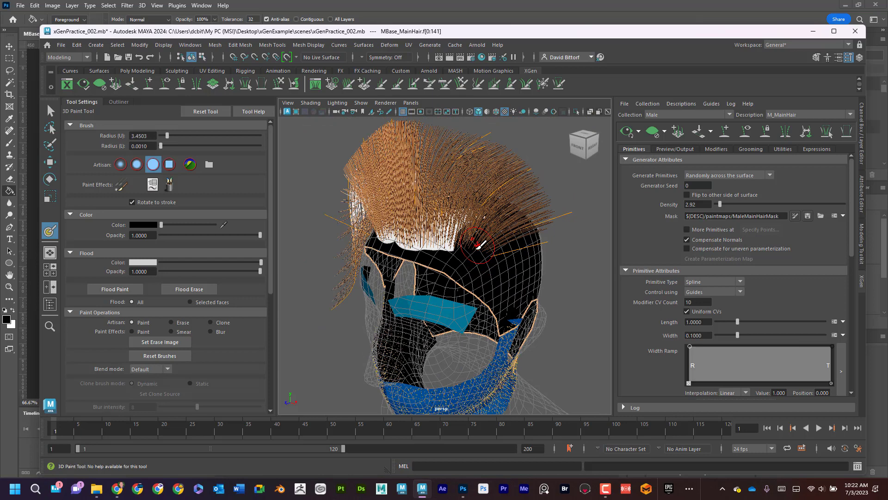
# Refresh the XGen hair preview and turn the view to face the head frontally
pyautogui.click(628, 133)
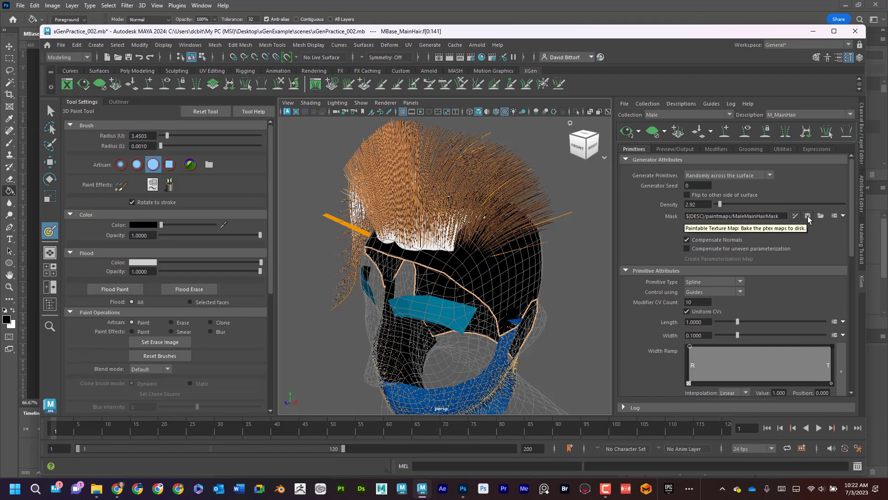
pyautogui.keyDown('alt'); pyautogui.moveTo(522, 240); pyautogui.dragTo(496, 257); pyautogui.keyUp('alt')
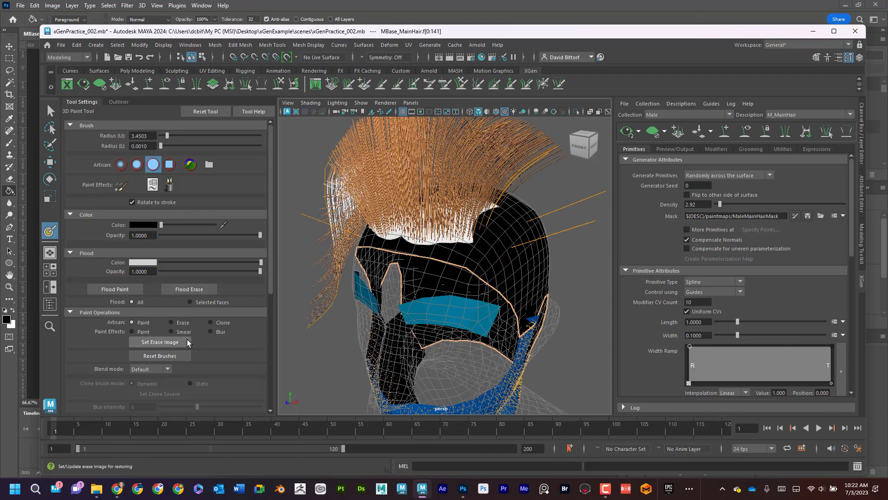
pyautogui.scroll(-3, 185, 340)
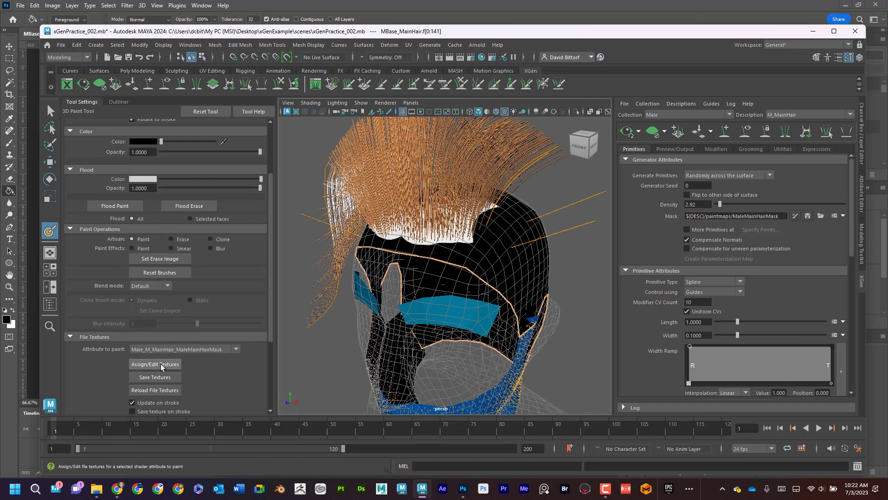
pyautogui.scroll(-1, 164, 352)
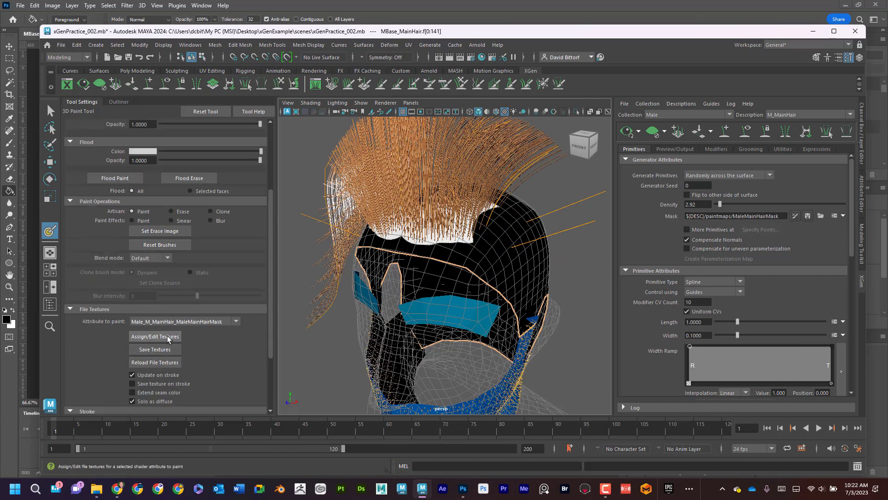
# Reassign the mask texture at 2048 × 2048 and save it as MaleMainHairMask_1.iff
pyautogui.click(167, 336)
pyautogui.moveTo(374, 199); pyautogui.dragTo(342, 200)
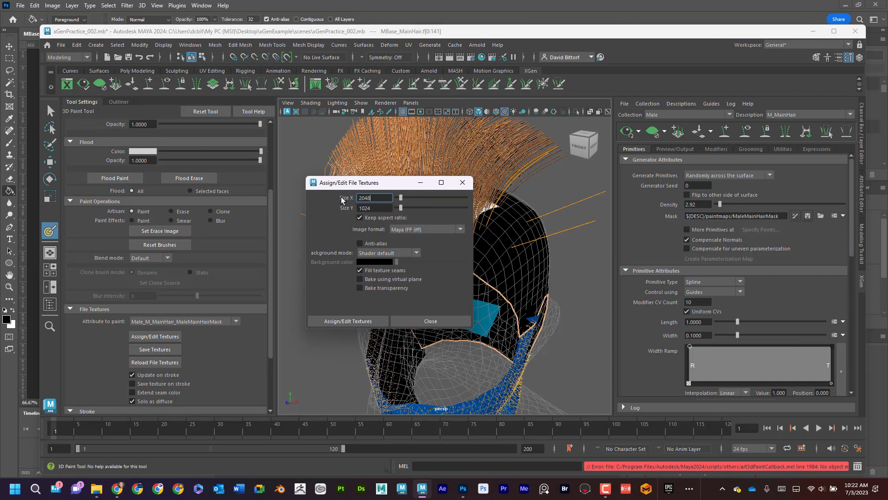
pyautogui.click(373, 208)
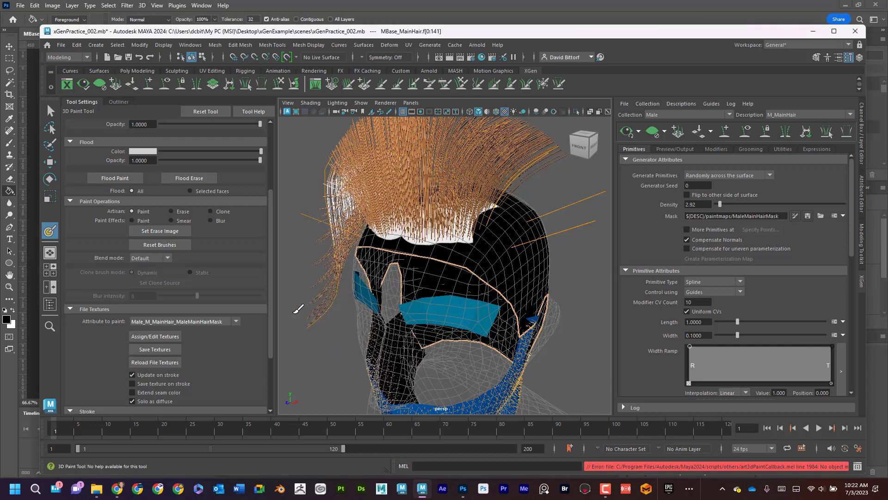
pyautogui.click(167, 351)
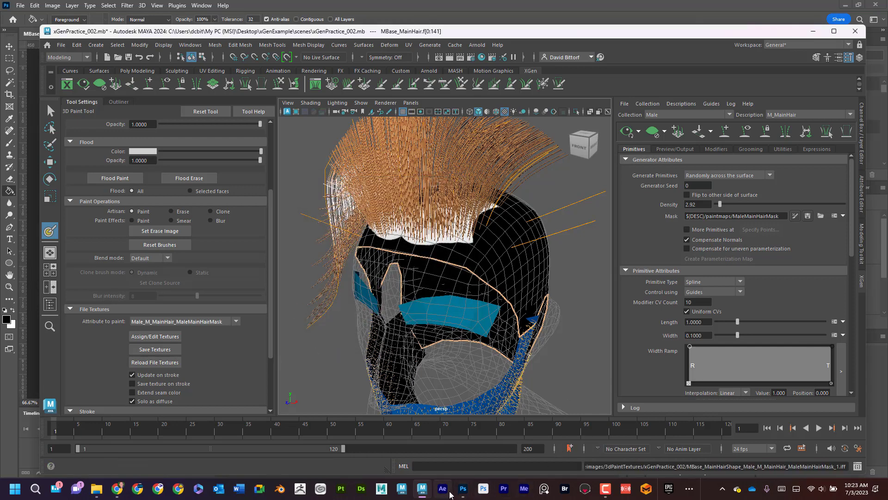
# In Photoshop, open the newer hair-mask .iff file saved at 10:22
pyautogui.moveTo(463, 489)
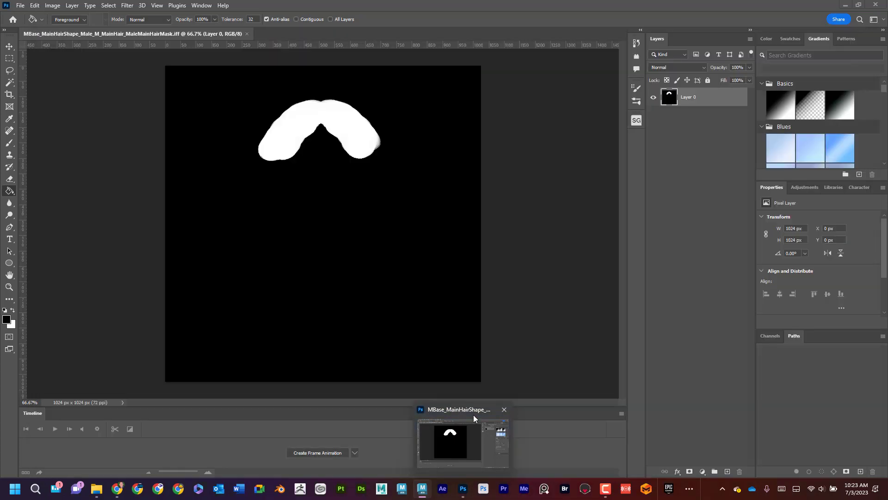
pyautogui.click(474, 414)
pyautogui.click(20, 5)
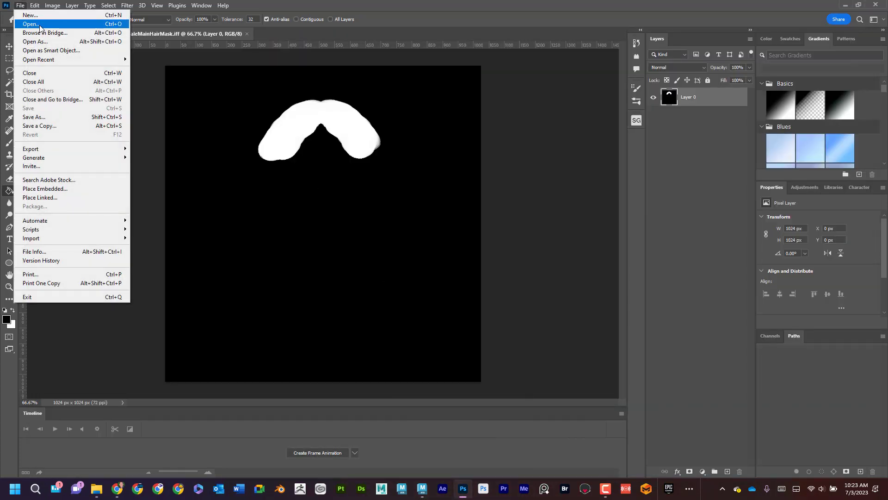
pyautogui.click(37, 24)
pyautogui.click(272, 111)
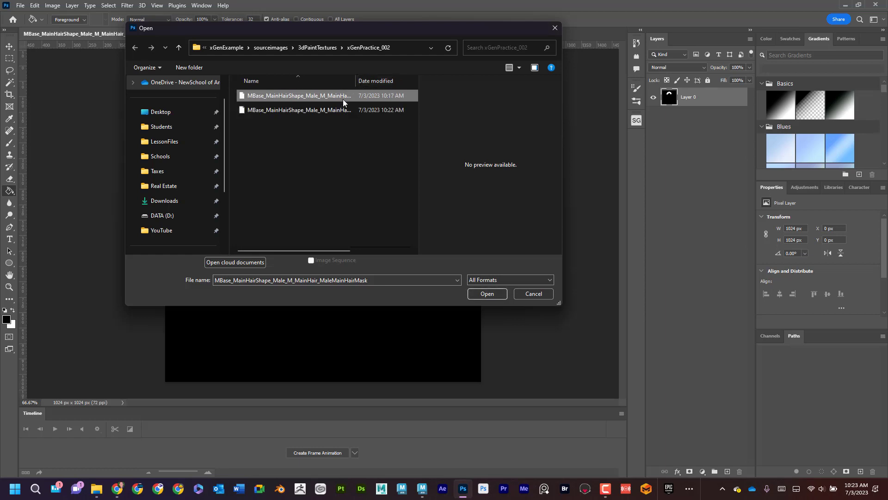
pyautogui.click(486, 294)
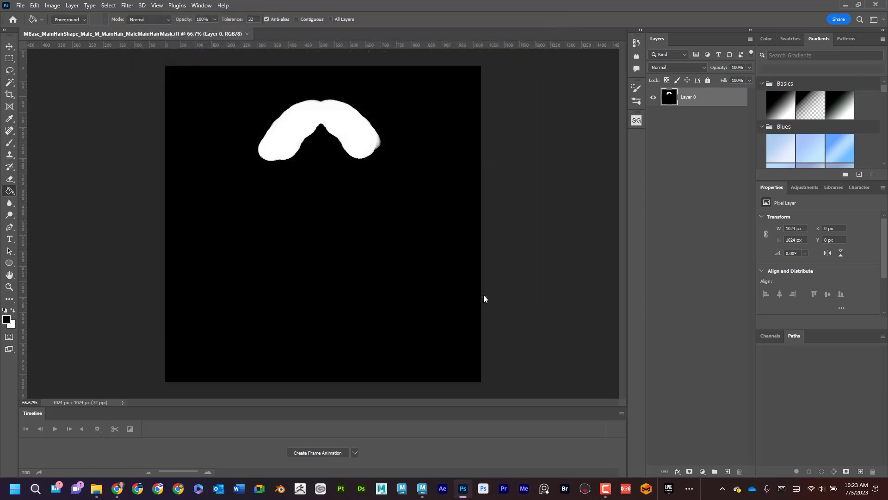
# Check the mask's 2048 × 2048 canvas size without changes, then return to Maya
pyautogui.click(52, 5)
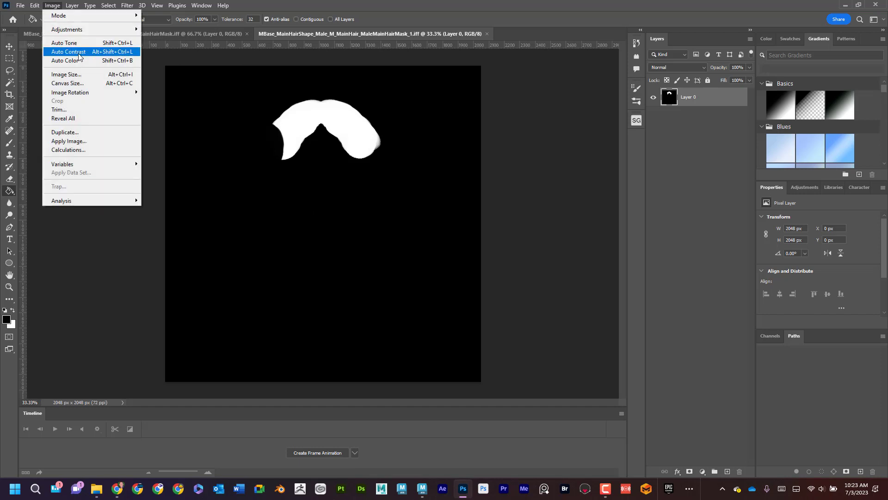
pyautogui.click(92, 80)
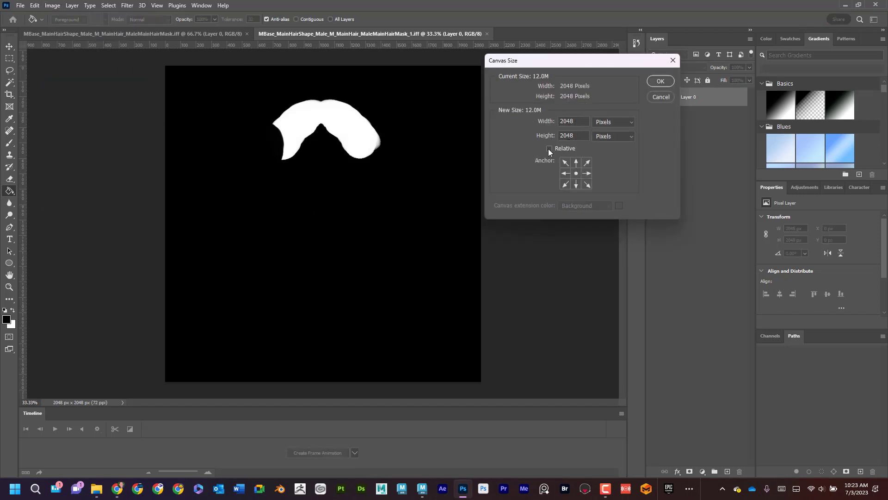
pyautogui.click(661, 97)
pyautogui.hotkey('alt', 'Tab')
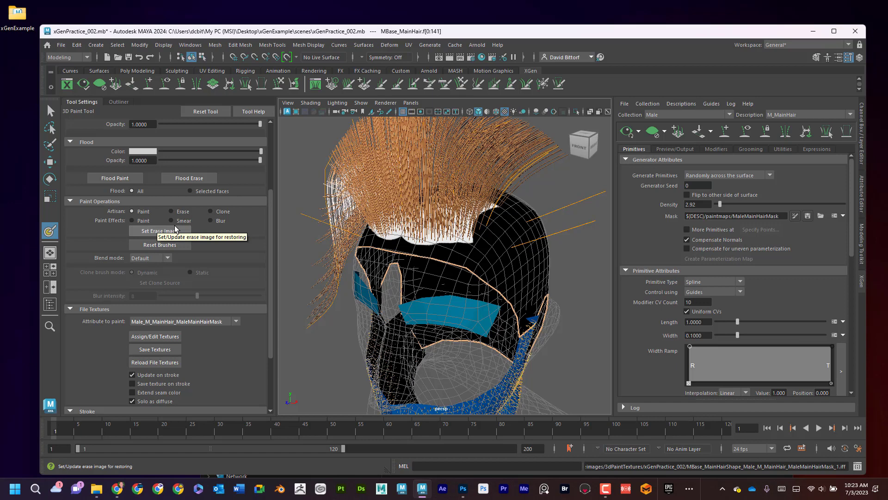
pyautogui.scroll(-1, 477, 258)
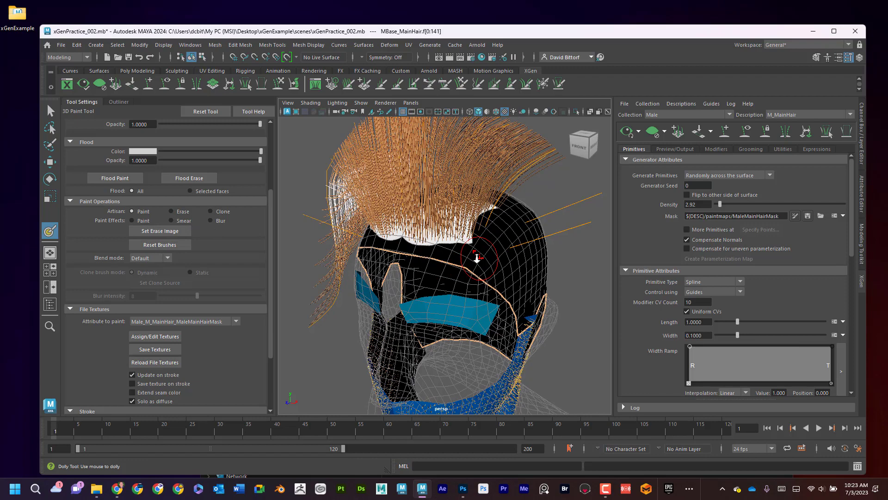
pyautogui.scroll(-3, 477, 258)
pyautogui.scroll(-2, 740, 245)
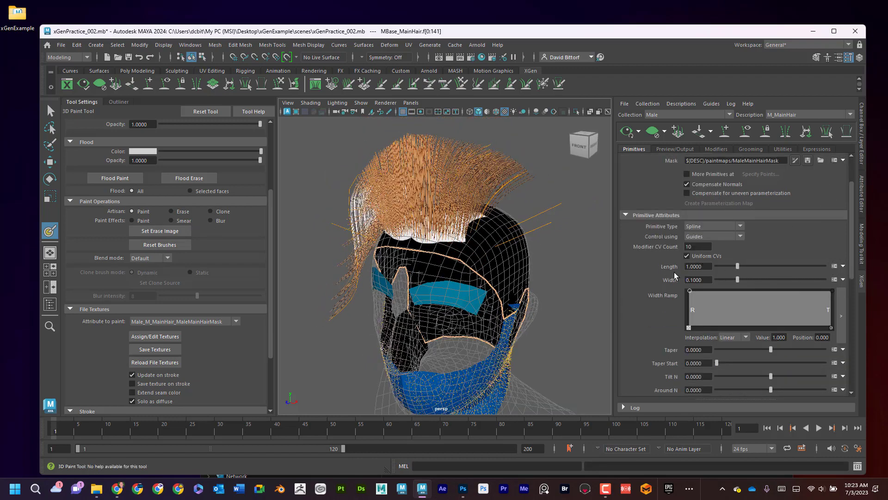
pyautogui.scroll(-1, 818, 287)
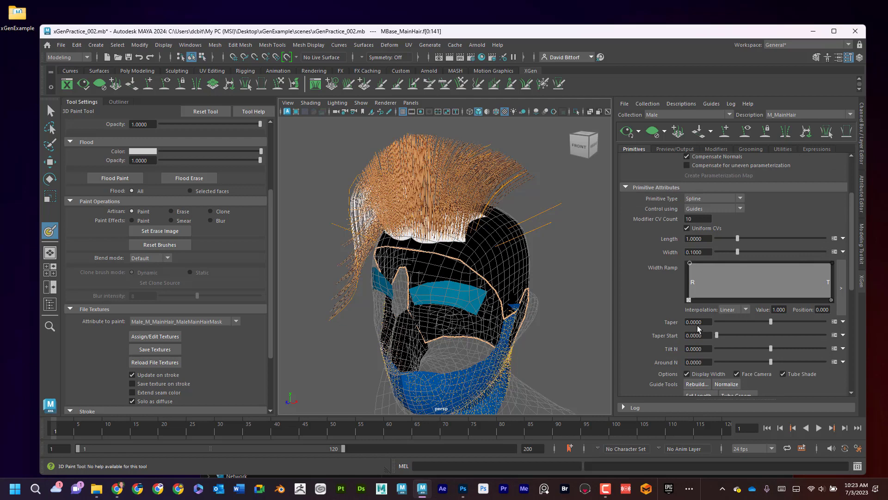
pyautogui.scroll(-3, 698, 328)
pyautogui.click(843, 239)
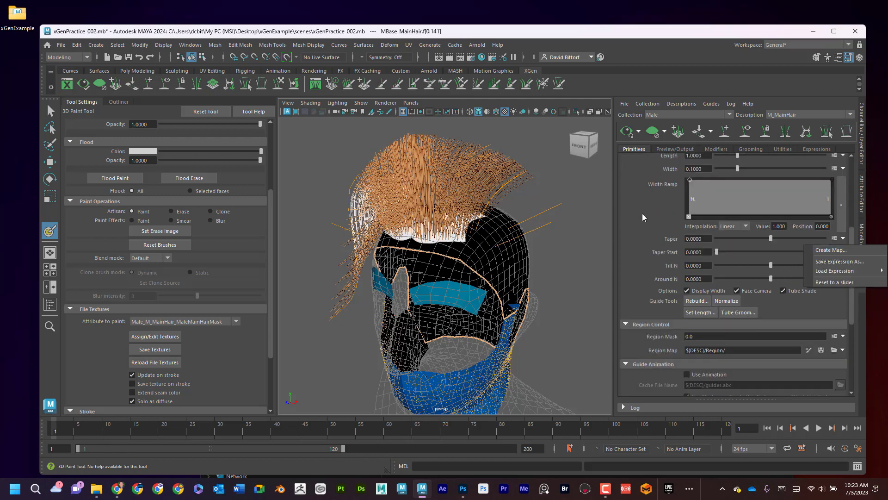
pyautogui.click(801, 239)
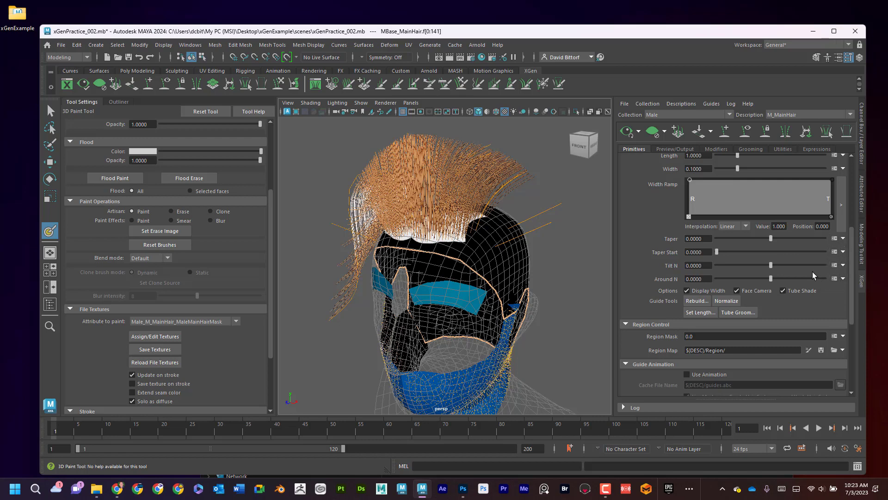
pyautogui.scroll(4, 773, 271)
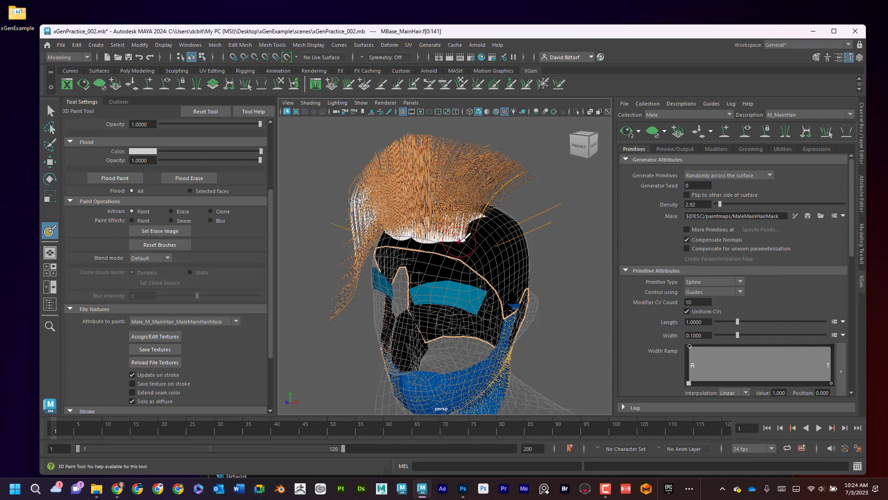
# Hide the hair preview, close in on the scalp and shrink the paint brush
pyautogui.click(652, 132)
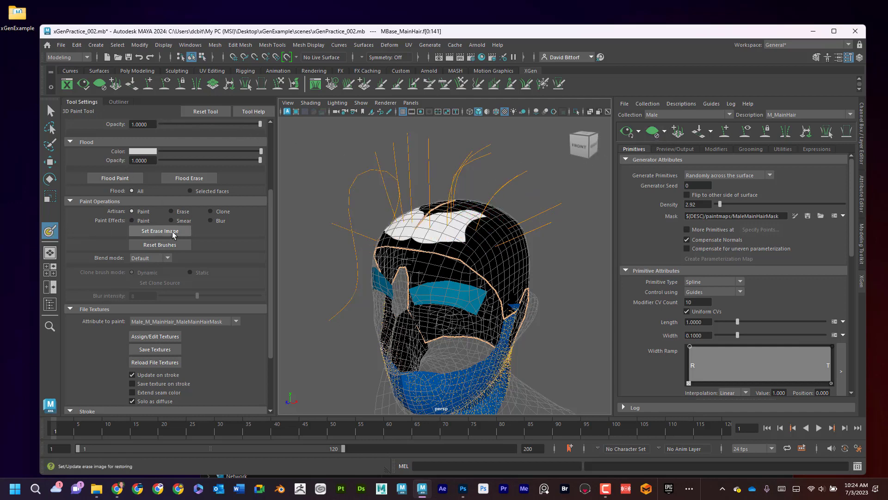
pyautogui.scroll(3, 164, 226)
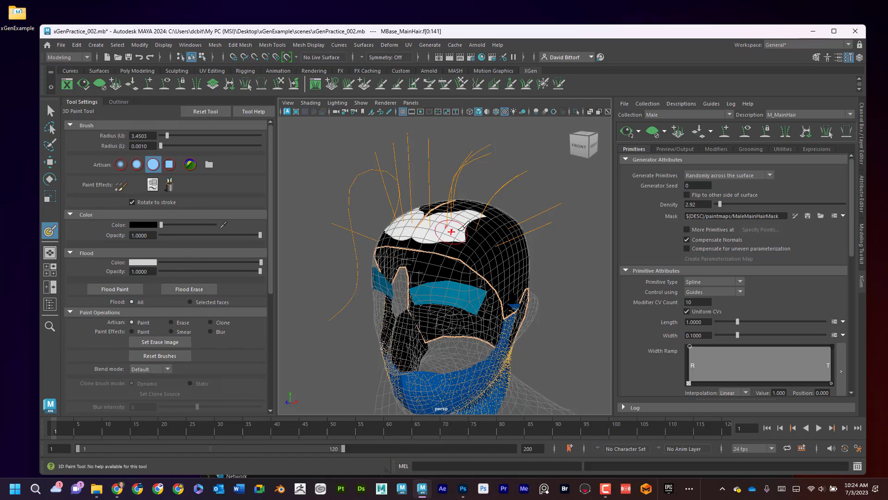
pyautogui.keyDown('alt'); pyautogui.moveTo(453, 231); pyautogui.dragTo(463, 259); pyautogui.keyUp('alt')
pyautogui.scroll(5, 462, 259)
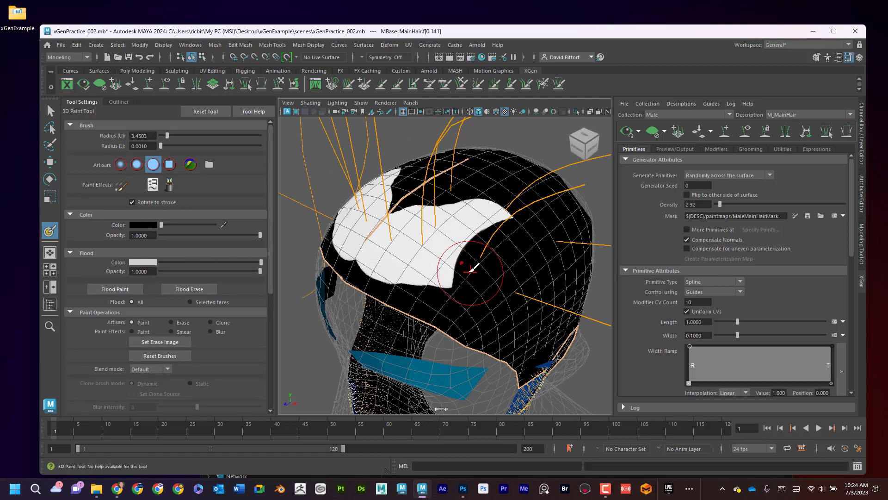
pyautogui.press('b')
pyautogui.moveTo(471, 265)
pyautogui.mouseDown()
pyautogui.moveTo(454, 277)
pyautogui.moveTo(474, 236)
pyautogui.moveTo(509, 217)
pyautogui.moveTo(486, 199)
pyautogui.moveTo(408, 212)
pyautogui.moveTo(467, 223)
pyautogui.moveTo(451, 288)
pyautogui.moveTo(425, 286)
pyautogui.moveTo(446, 281)
pyautogui.moveTo(430, 282)
pyautogui.moveTo(507, 214)
pyautogui.moveTo(450, 244)
pyautogui.moveTo(347, 248)
pyautogui.mouseUp()
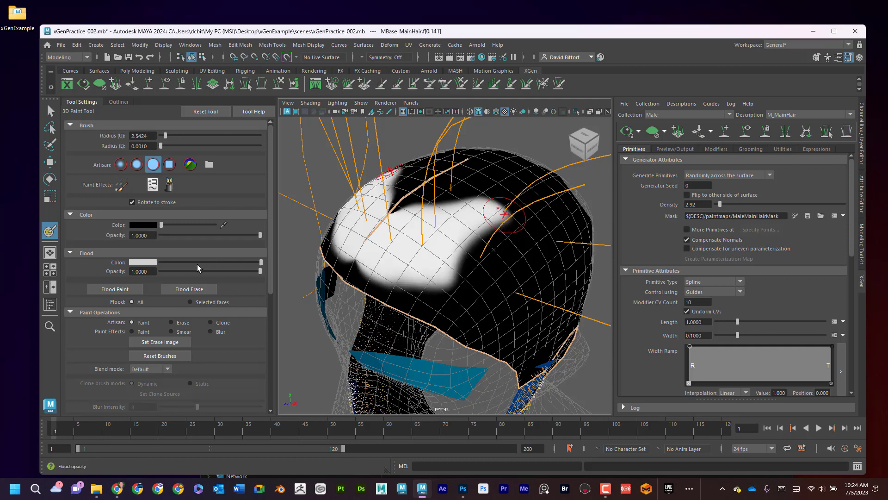
# Paint a mid-grey patch on the side of the scalp and blur its edges
pyautogui.moveTo(174, 226); pyautogui.dragTo(180, 226)
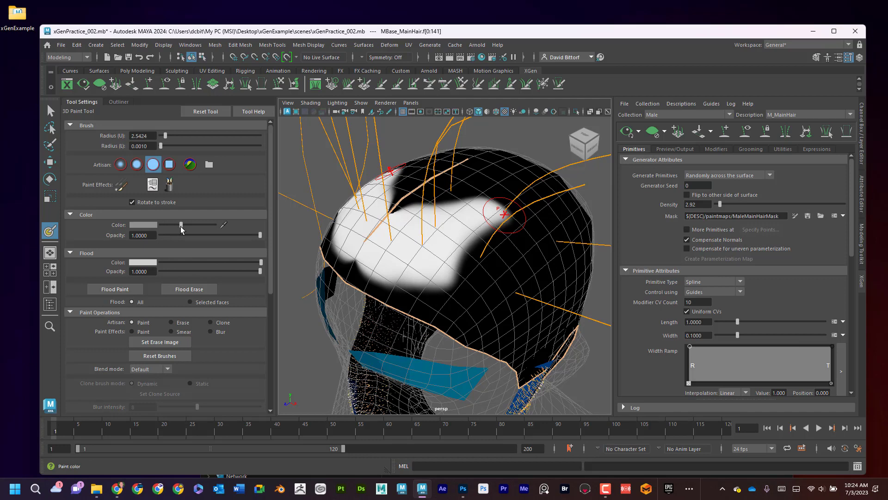
pyautogui.click(505, 265)
pyautogui.keyDown('alt'); pyautogui.moveTo(509, 263); pyautogui.dragTo(513, 257); pyautogui.keyUp('alt')
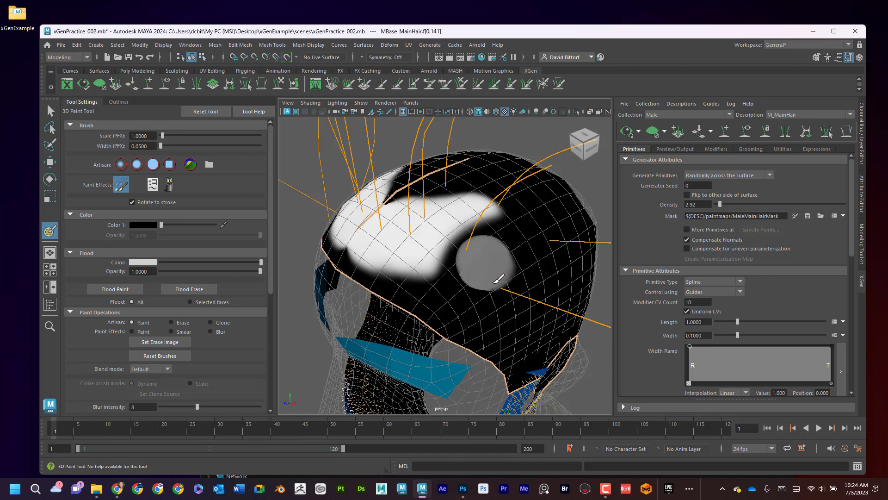
pyautogui.moveTo(497, 279)
pyautogui.mouseDown()
pyautogui.moveTo(470, 279)
pyautogui.moveTo(468, 251)
pyautogui.moveTo(495, 240)
pyautogui.moveTo(506, 248)
pyautogui.moveTo(500, 279)
pyautogui.moveTo(469, 280)
pyautogui.moveTo(467, 255)
pyautogui.moveTo(483, 243)
pyautogui.moveTo(512, 248)
pyautogui.moveTo(496, 272)
pyautogui.moveTo(480, 248)
pyautogui.moveTo(508, 248)
pyautogui.moveTo(487, 274)
pyautogui.moveTo(479, 251)
pyautogui.moveTo(503, 262)
pyautogui.moveTo(477, 262)
pyautogui.moveTo(482, 244)
pyautogui.moveTo(467, 249)
pyautogui.moveTo(474, 275)
pyautogui.moveTo(507, 270)
pyautogui.moveTo(504, 252)
pyautogui.moveTo(493, 259)
pyautogui.moveTo(566, 240)
pyautogui.mouseUp()
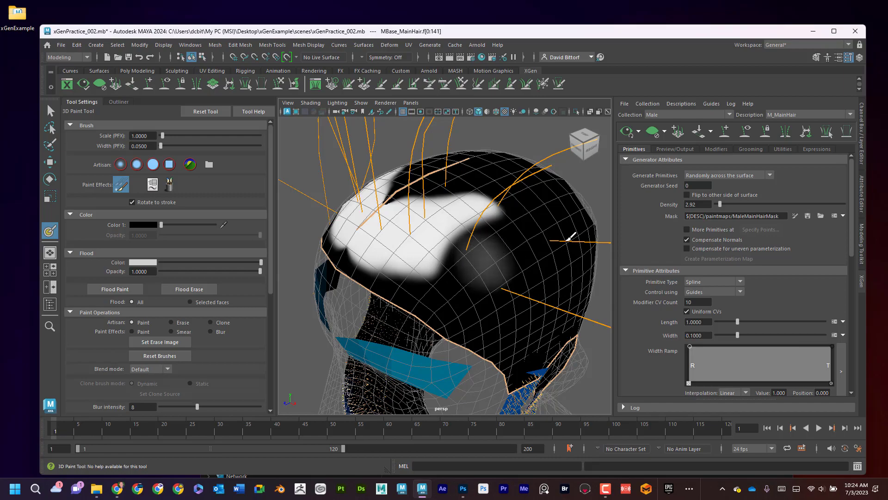
# Preview the resulting hair from the side, then clear the preview
pyautogui.click(627, 133)
pyautogui.scroll(5, 512, 224)
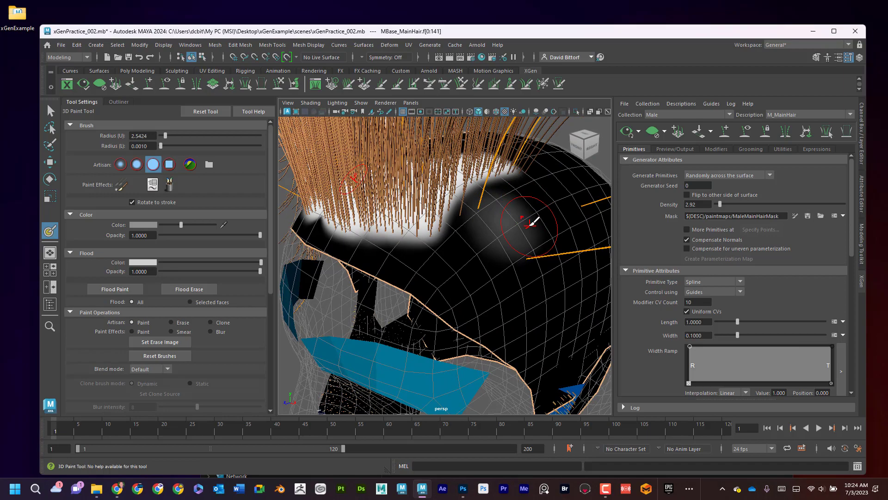
pyautogui.scroll(2, 532, 222)
pyautogui.scroll(4, 507, 250)
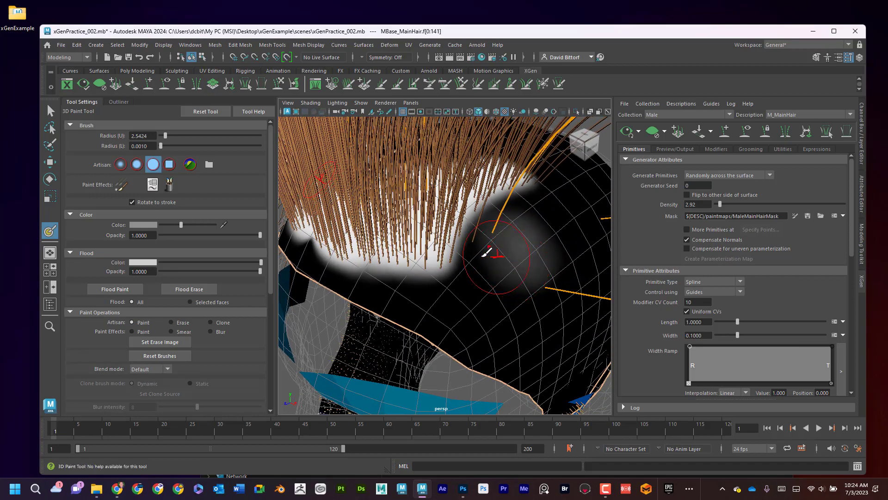
pyautogui.scroll(-5, 487, 252)
pyautogui.keyDown('alt'); pyautogui.moveTo(482, 258); pyautogui.dragTo(462, 257); pyautogui.keyUp('alt')
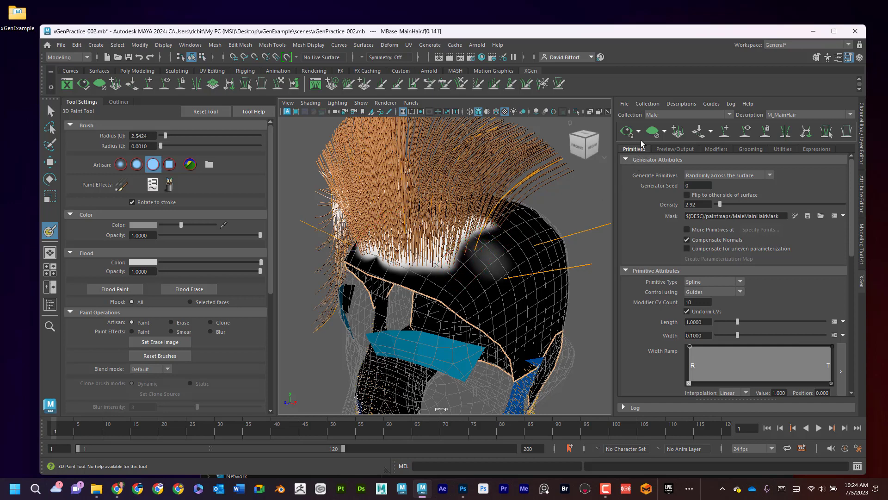
pyautogui.click(653, 132)
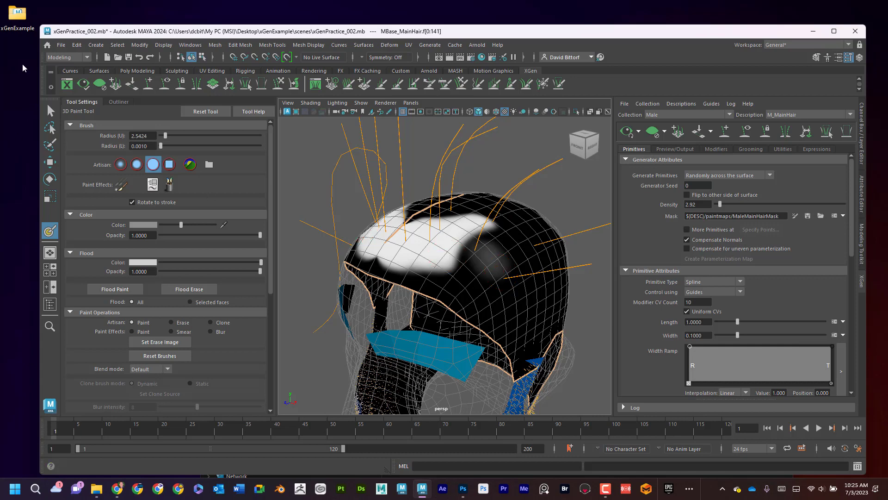
pyautogui.click(17, 21)
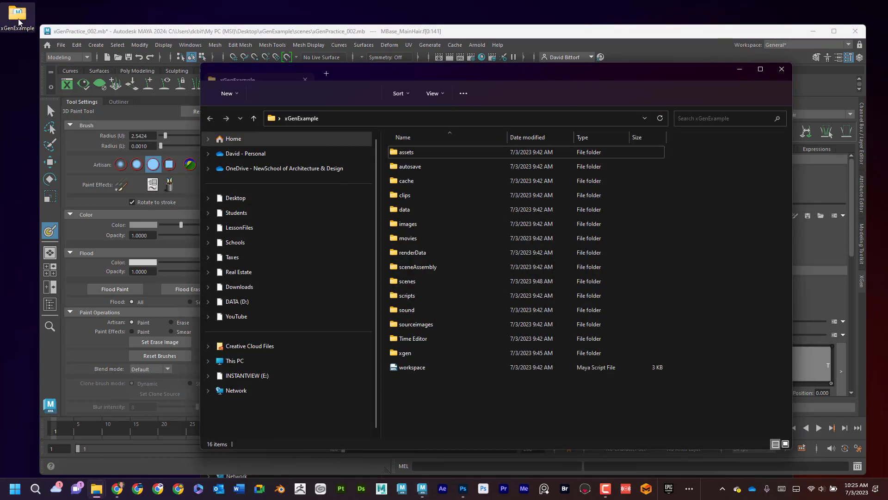
pyautogui.doubleClick(451, 353)
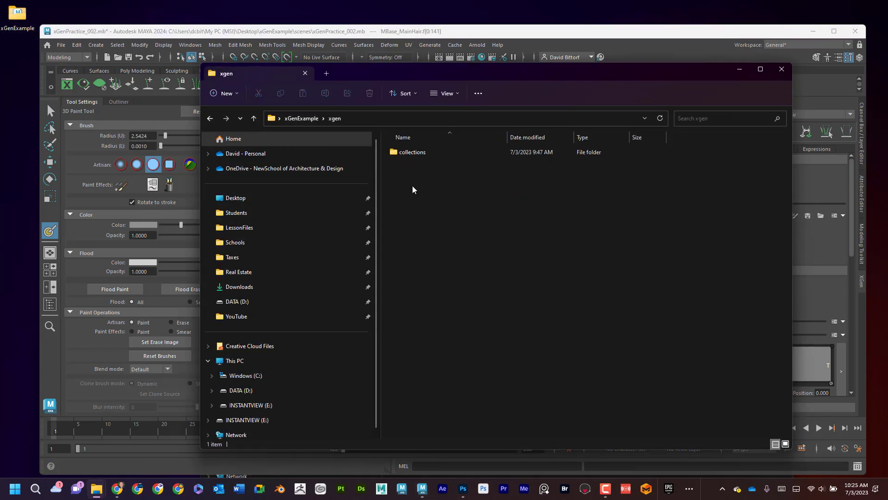
pyautogui.doubleClick(413, 153)
pyautogui.click(415, 167)
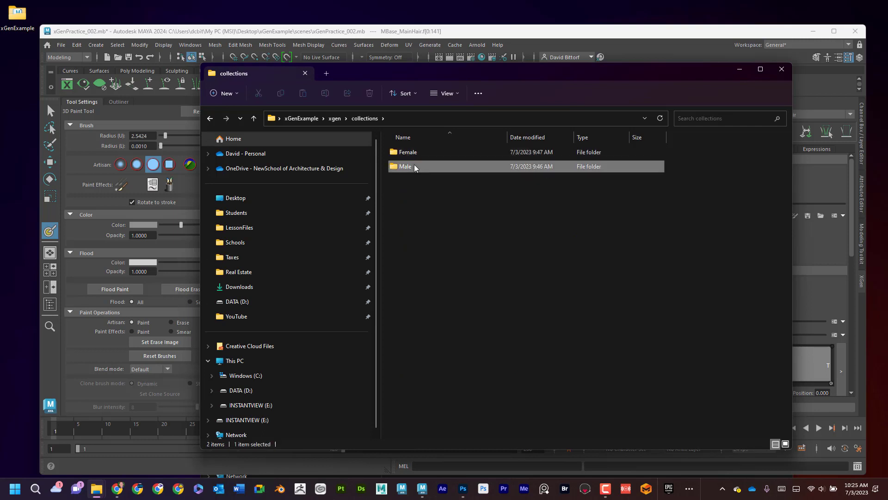
pyautogui.doubleClick(414, 167)
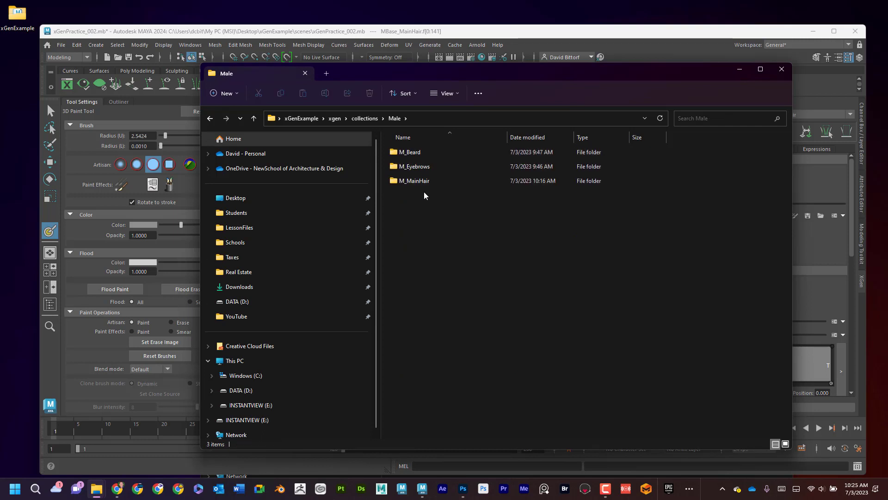
pyautogui.click(424, 180)
pyautogui.doubleClick(423, 180)
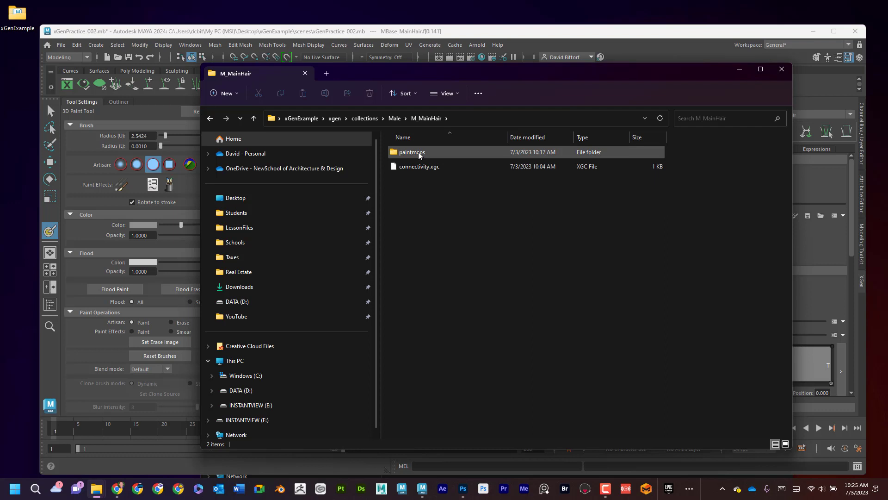
pyautogui.doubleClick(418, 151)
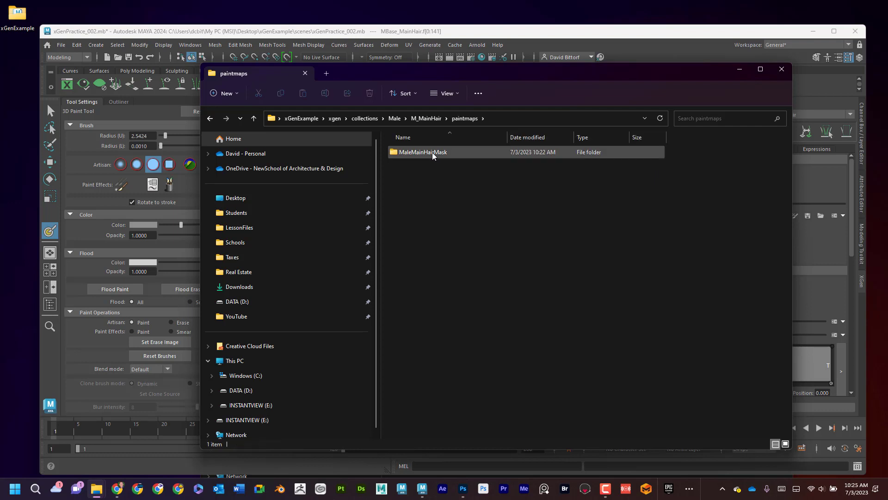
pyautogui.doubleClick(432, 152)
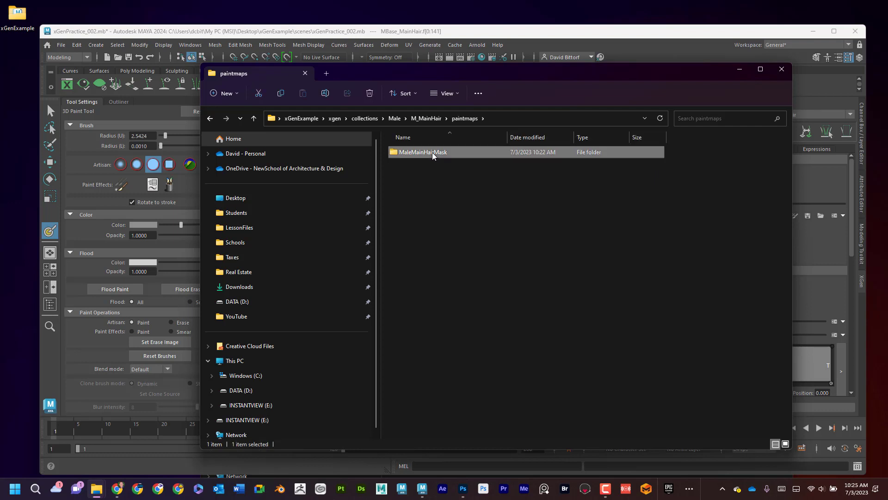
pyautogui.click(212, 119)
pyautogui.click(213, 120)
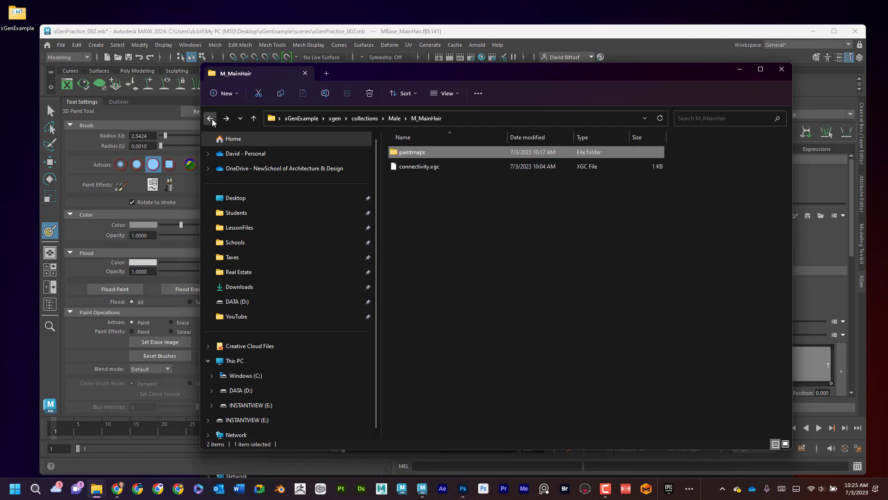
pyautogui.click(211, 119)
pyautogui.click(212, 119)
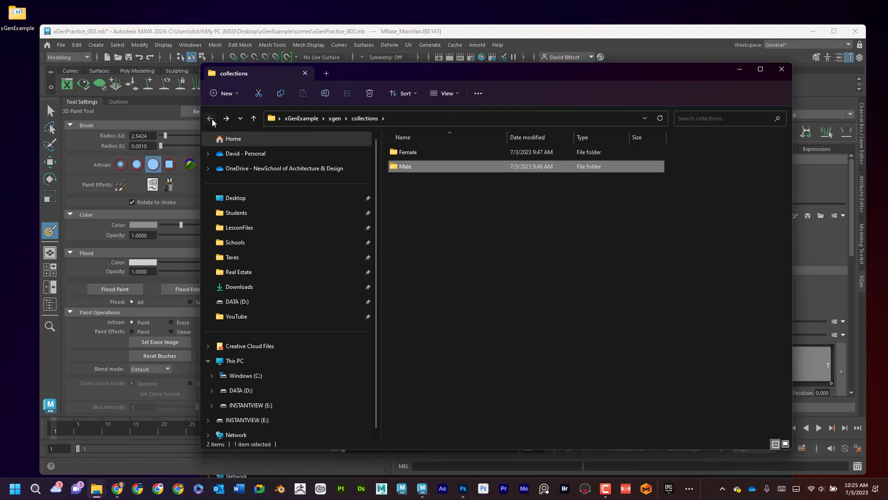
pyautogui.click(211, 119)
pyautogui.click(211, 119)
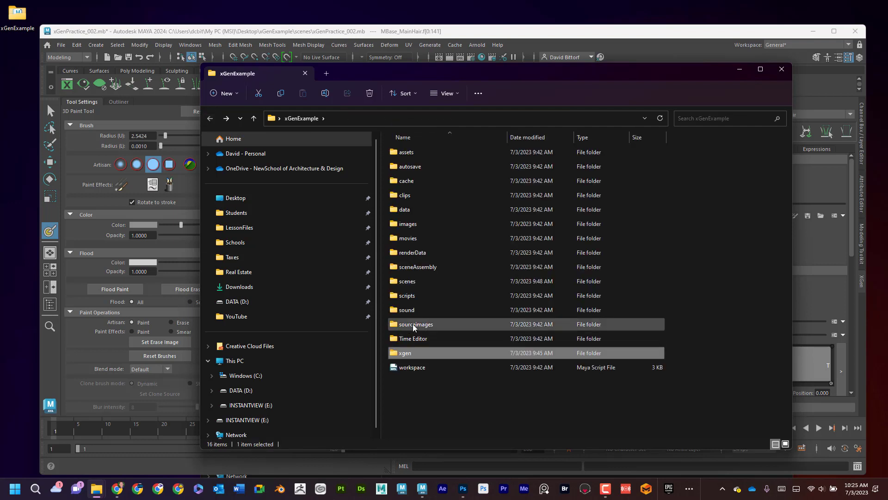
pyautogui.doubleClick(414, 325)
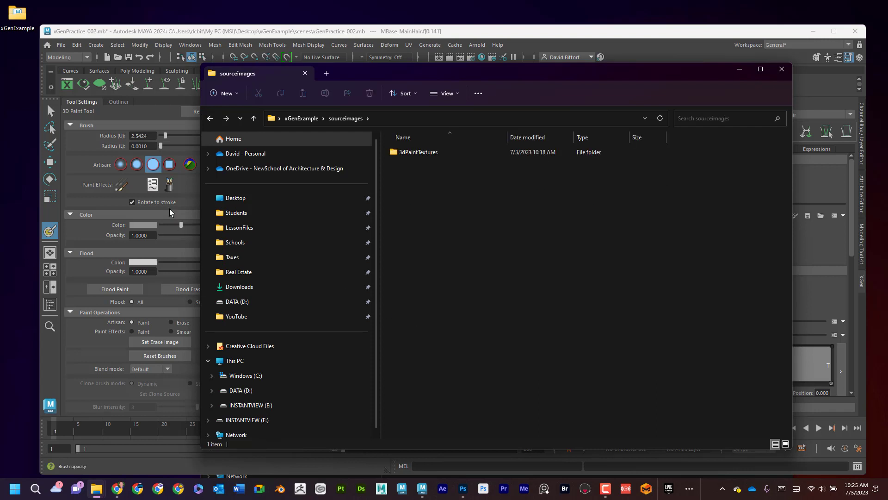
pyautogui.doubleClick(418, 153)
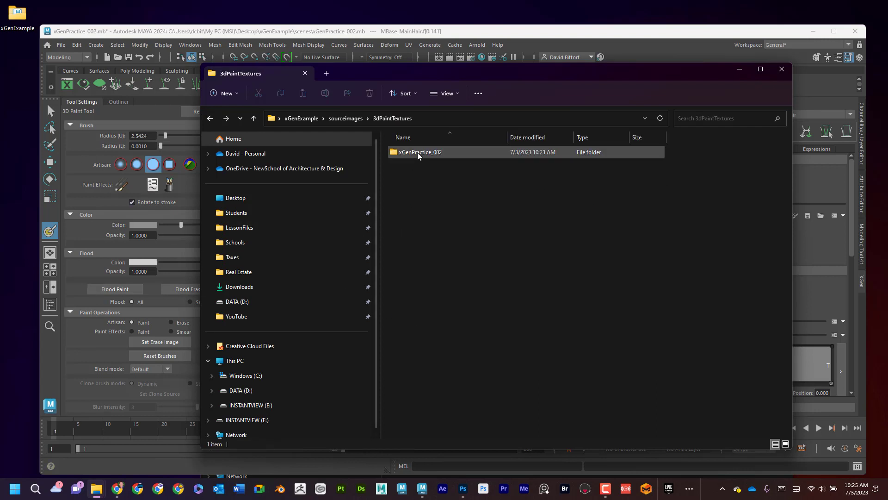
pyautogui.click(429, 152)
pyautogui.doubleClick(429, 152)
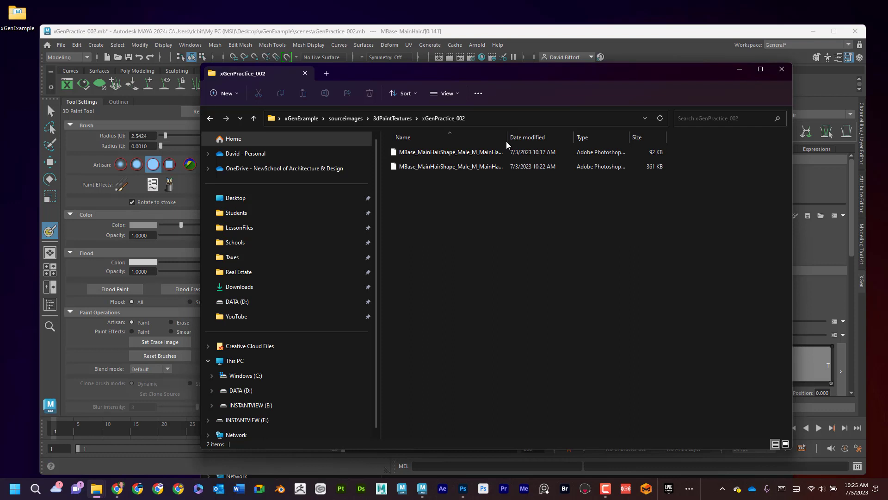
pyautogui.moveTo(507, 137); pyautogui.dragTo(584, 138)
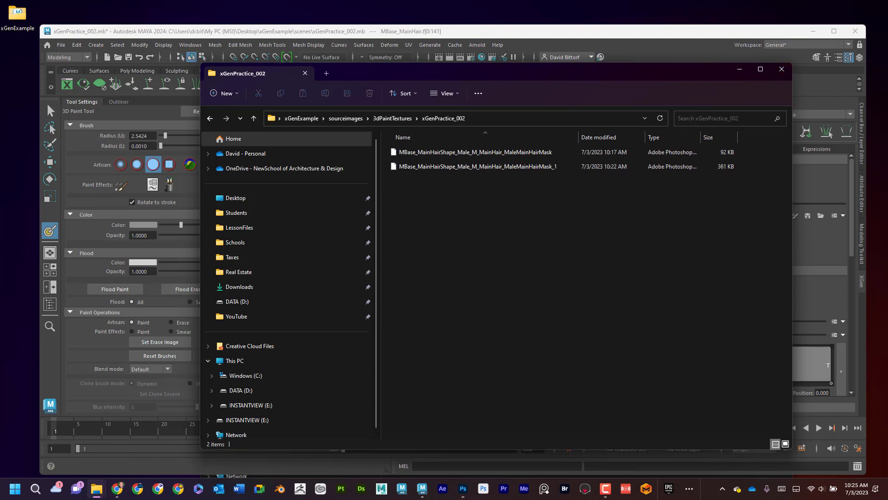
pyautogui.click(782, 69)
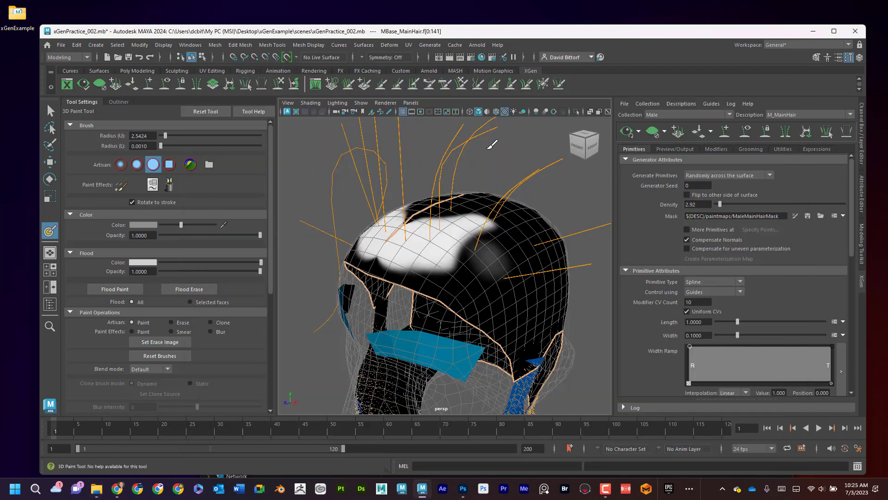